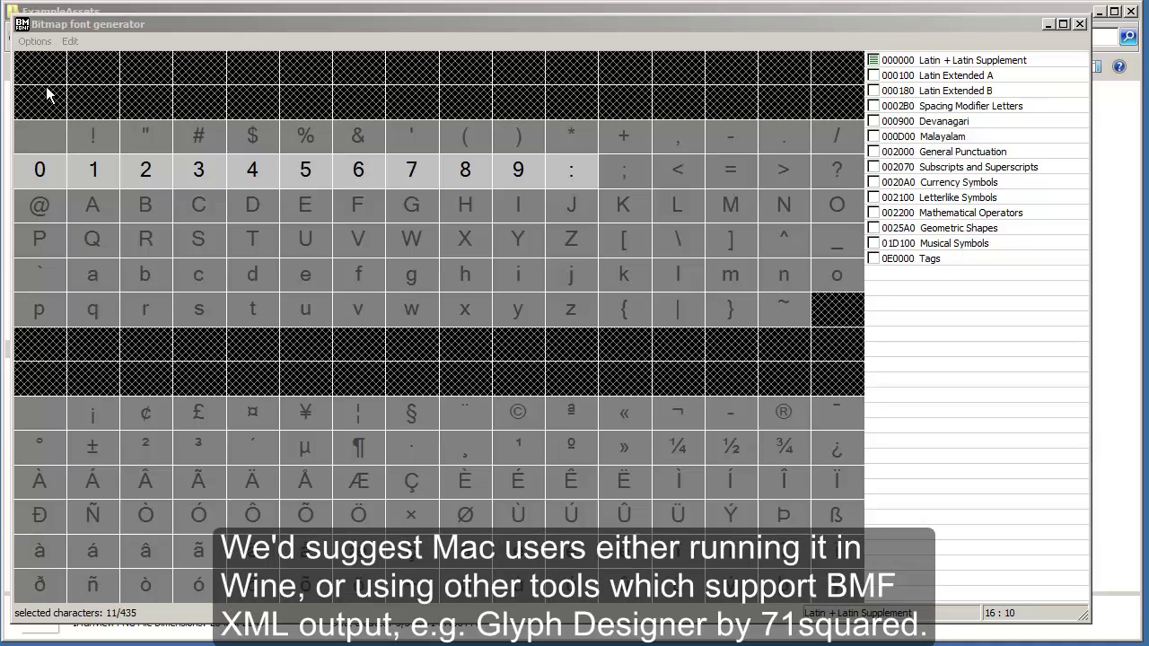
- Change the font to 'klingon font' at 64 px in Font settings
{"action": "left_click", "coordinate": [36, 42]}
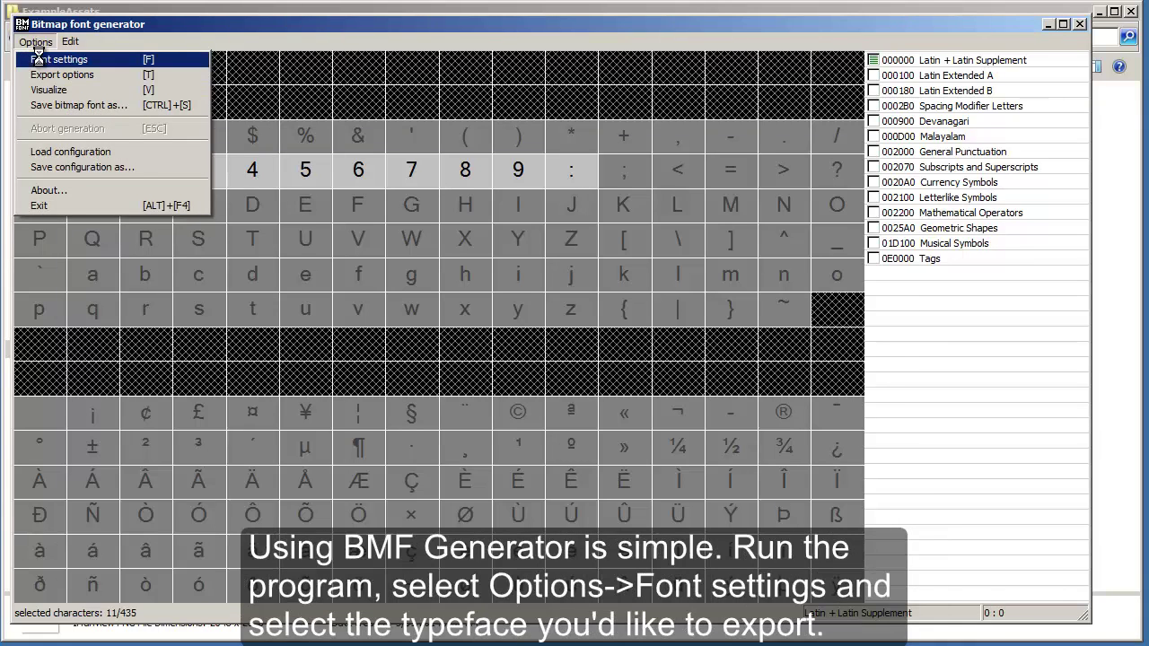
{"action": "left_click", "coordinate": [40, 59]}
{"action": "type", "text": "ka"}
{"action": "left_click", "coordinate": [216, 112]}
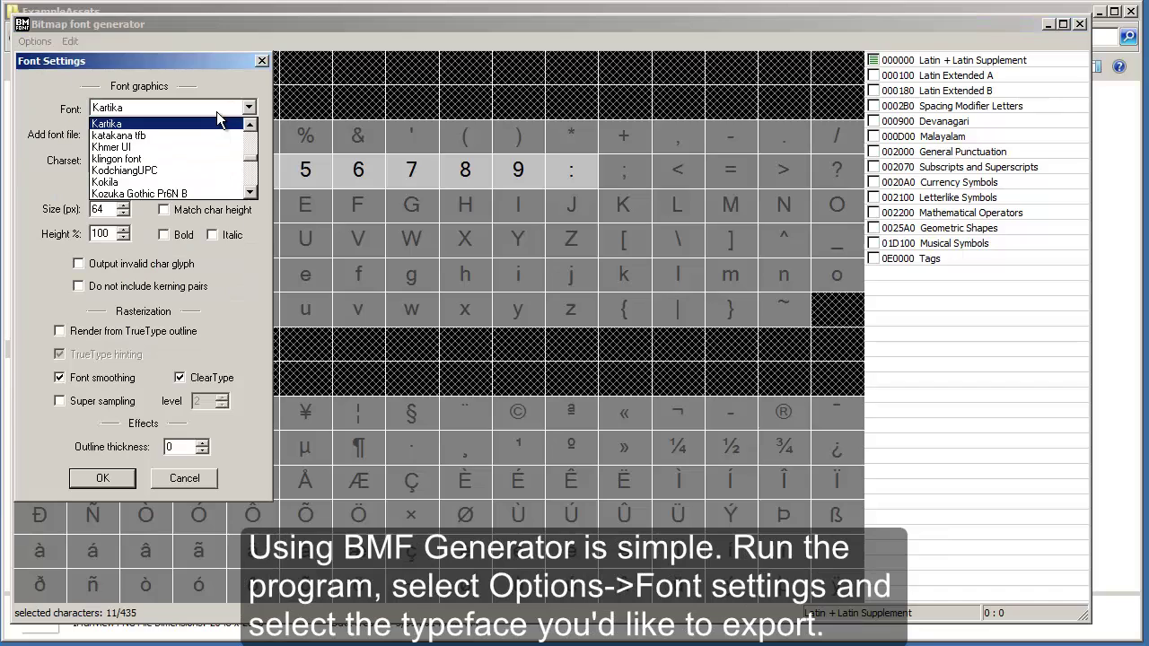
{"action": "left_click", "coordinate": [191, 159]}
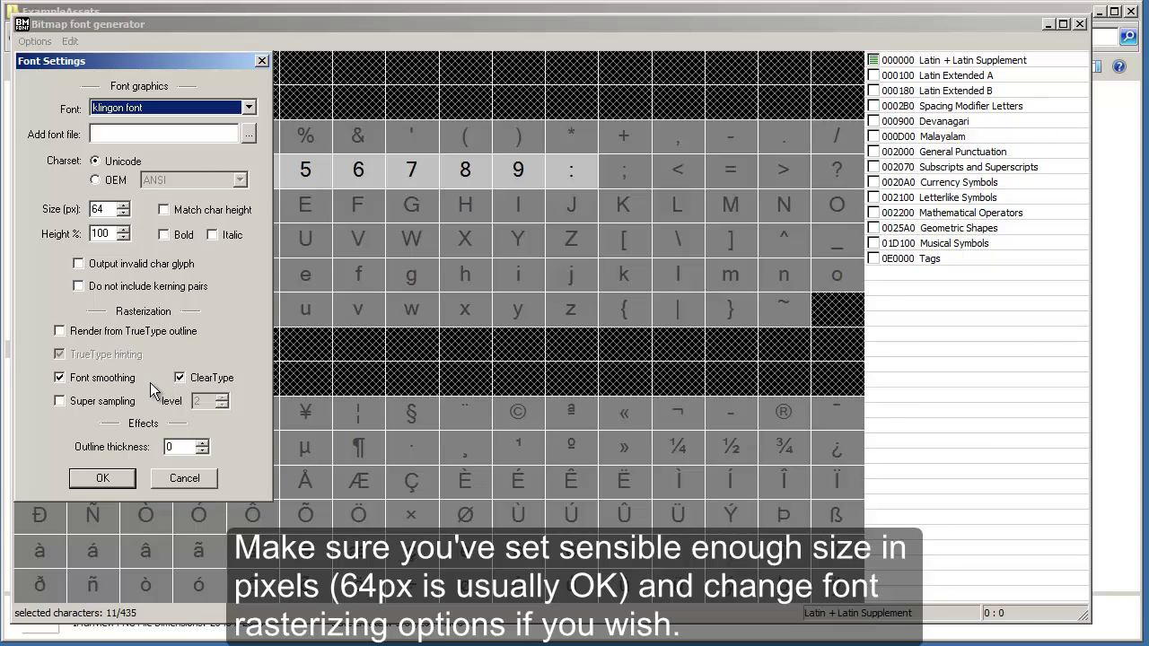
{"action": "left_click", "coordinate": [126, 480]}
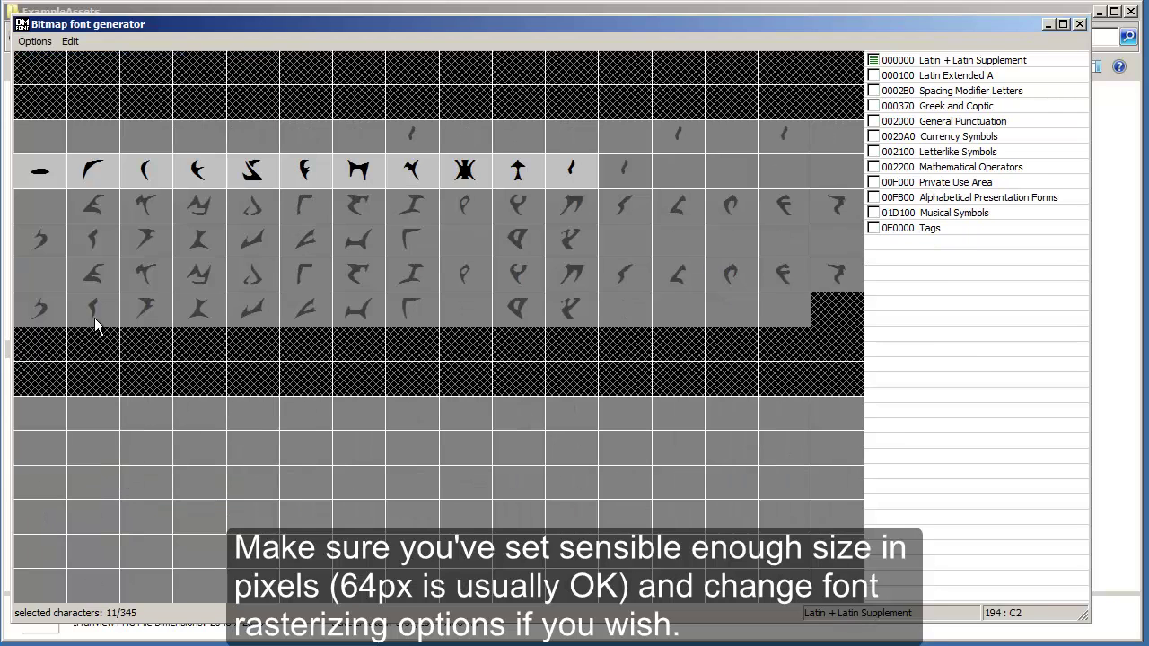
- Clear all characters, then select three rows of Klingon glyphs plus one extra glyph
{"action": "left_click", "coordinate": [71, 41]}
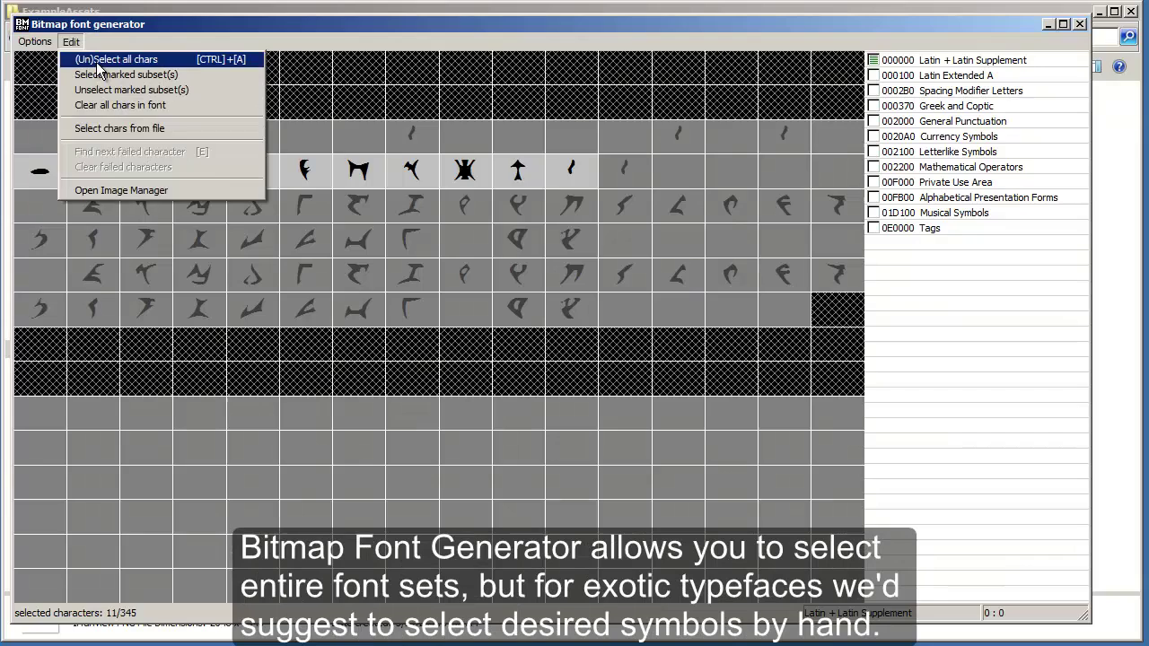
{"action": "left_click", "coordinate": [99, 59]}
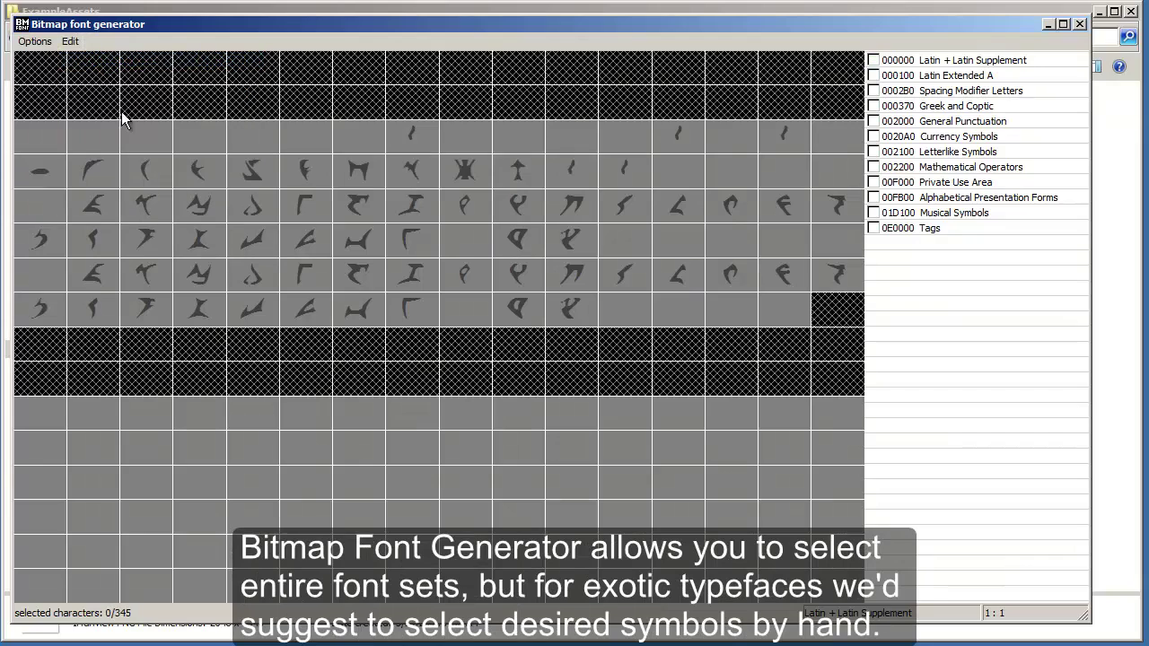
{"action": "left_click_drag", "start_coordinate": [42, 170], "coordinate": [597, 173]}
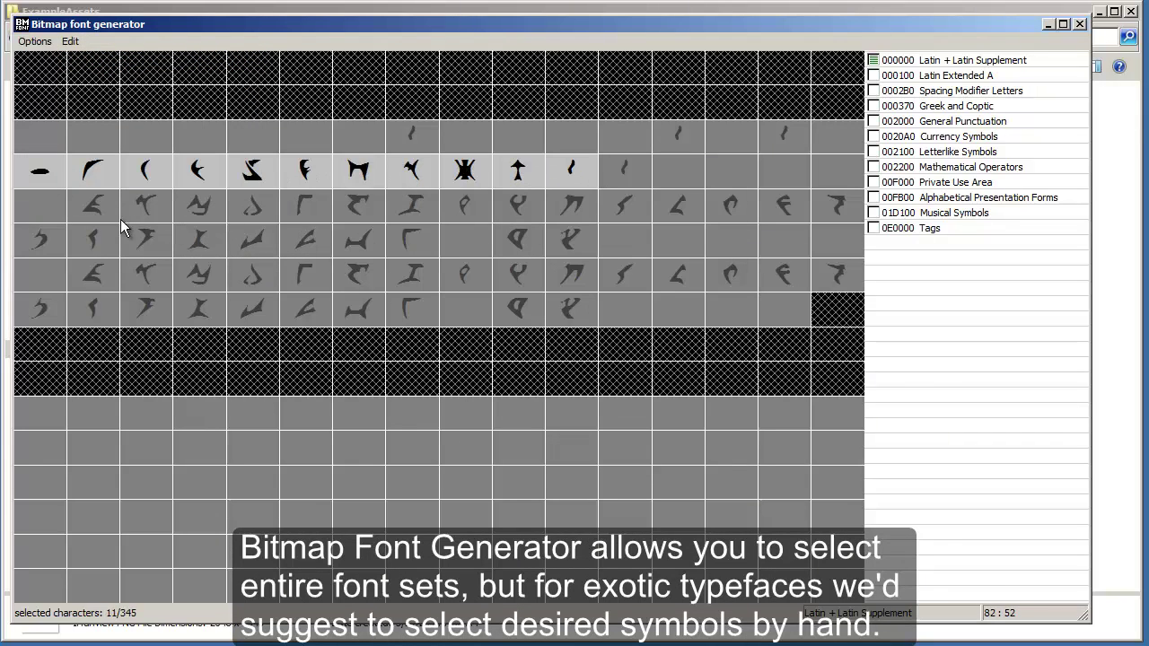
{"action": "left_click_drag", "start_coordinate": [107, 215], "coordinate": [826, 209]}
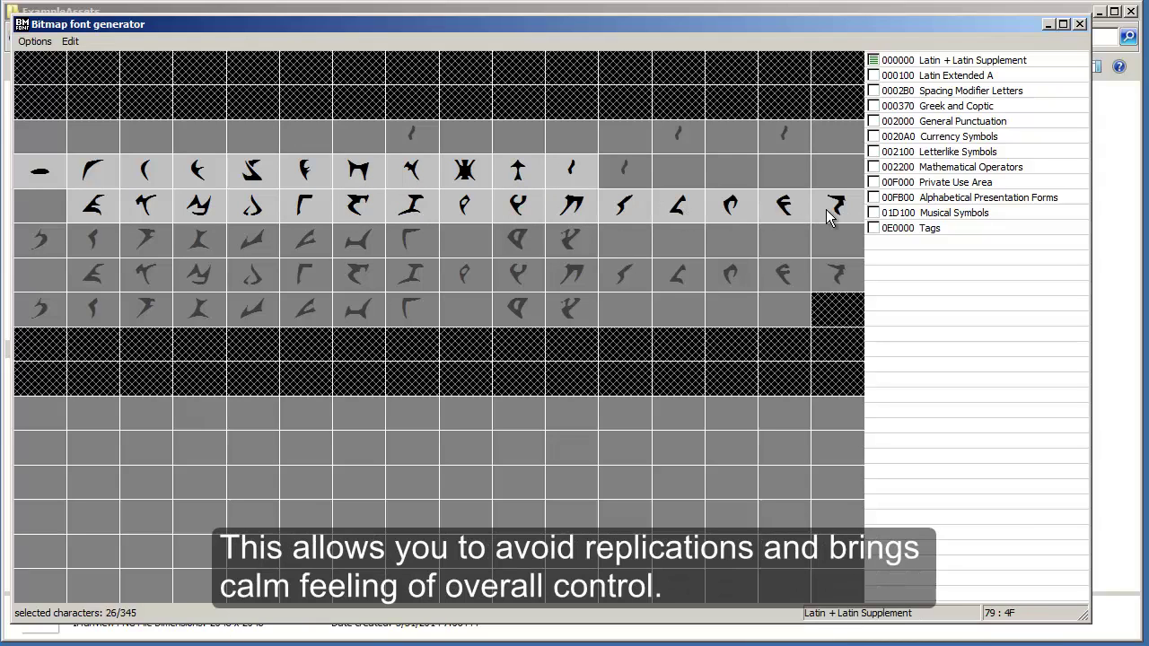
{"action": "left_click_drag", "start_coordinate": [55, 246], "coordinate": [561, 243]}
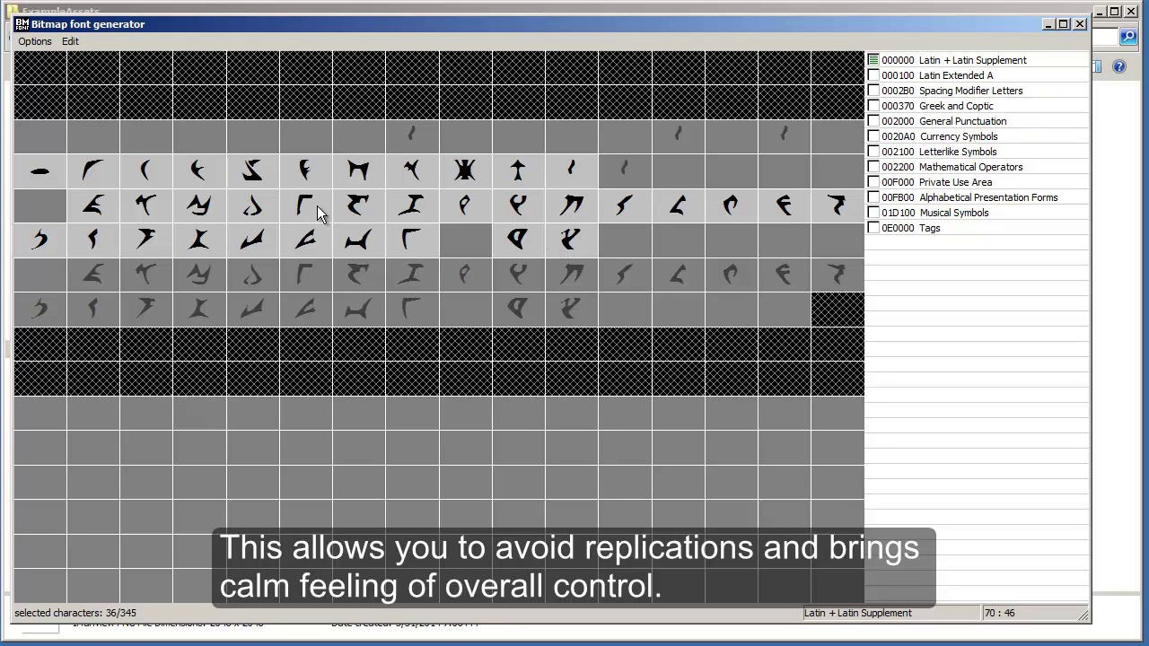
{"action": "left_click", "coordinate": [409, 133]}
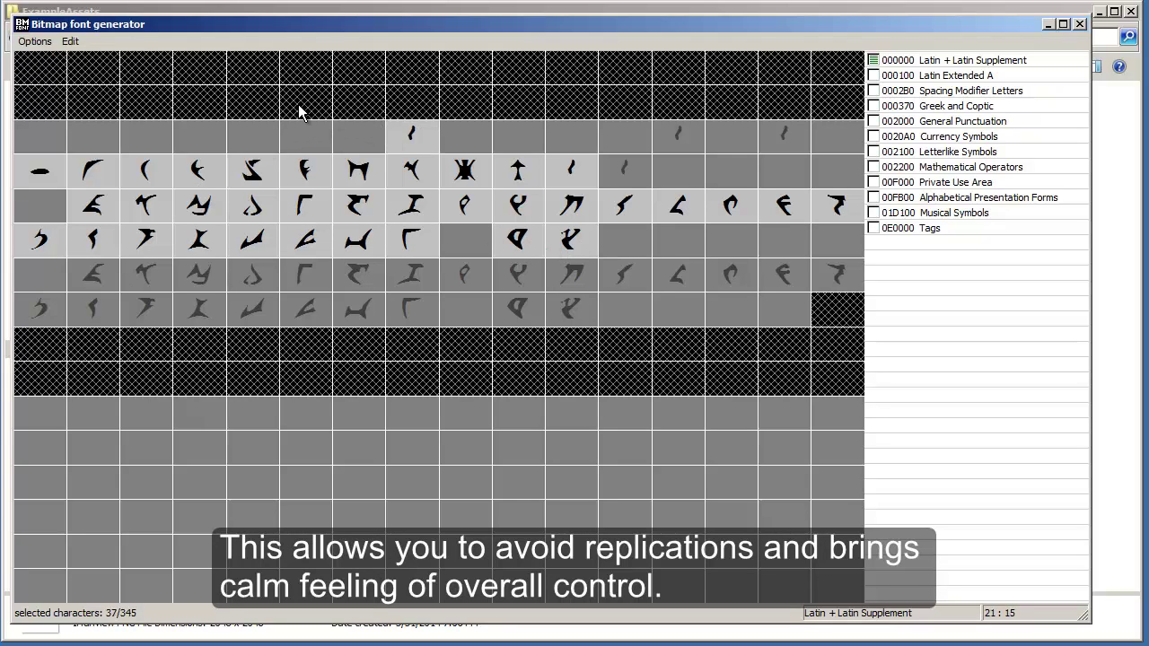
- Apply the 'White text on black (no alpha)' preset with the glyph in the alpha channel
{"action": "left_click", "coordinate": [36, 41]}
{"action": "left_click", "coordinate": [56, 78]}
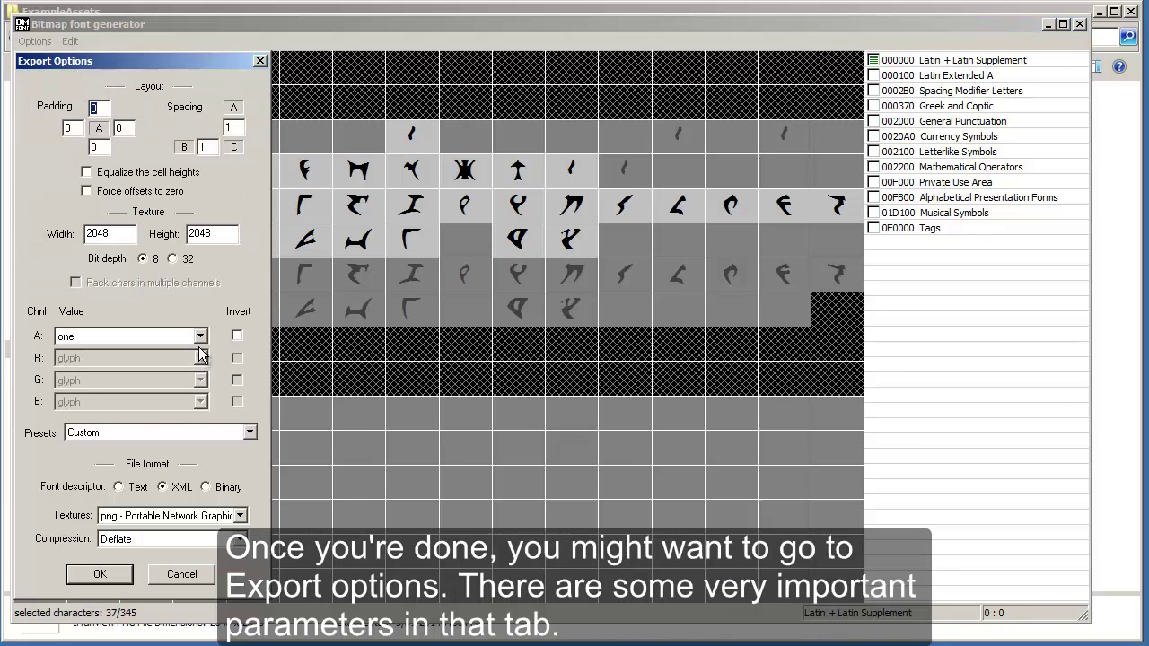
{"action": "left_click", "coordinate": [249, 433]}
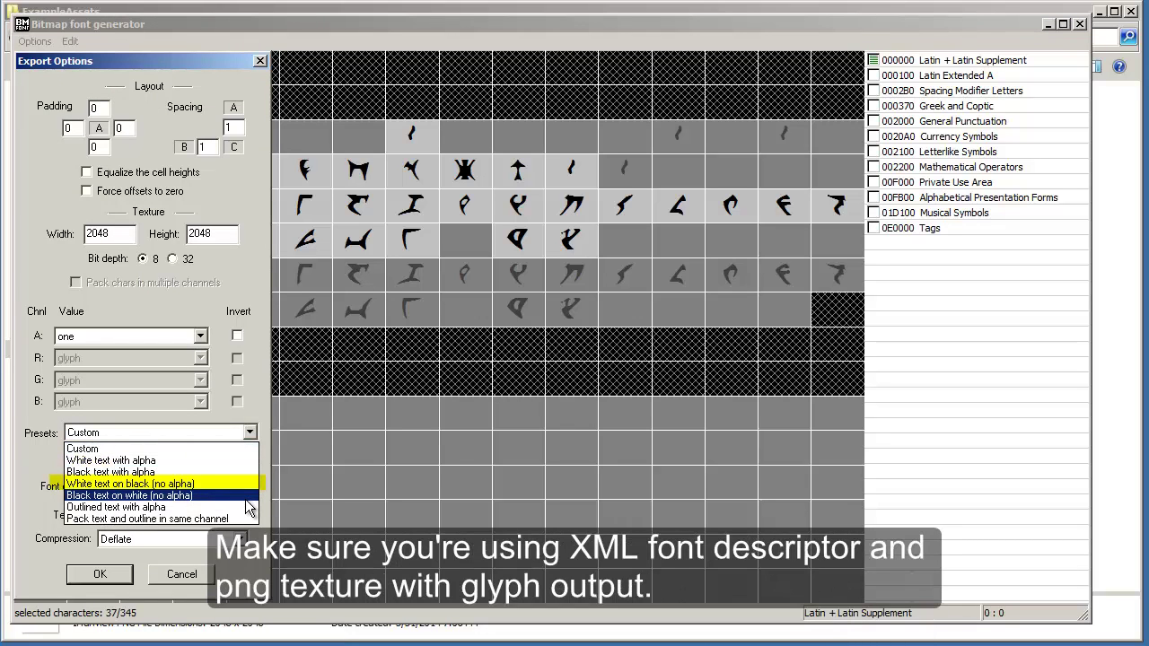
{"action": "left_click", "coordinate": [247, 484]}
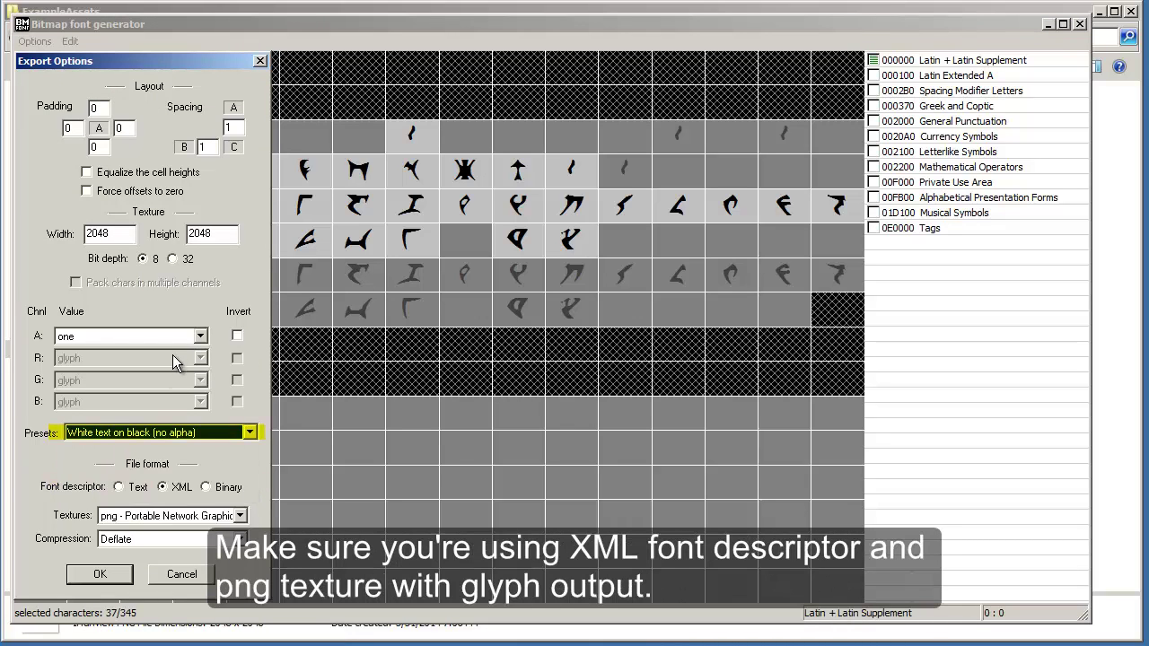
{"action": "left_click", "coordinate": [201, 338]}
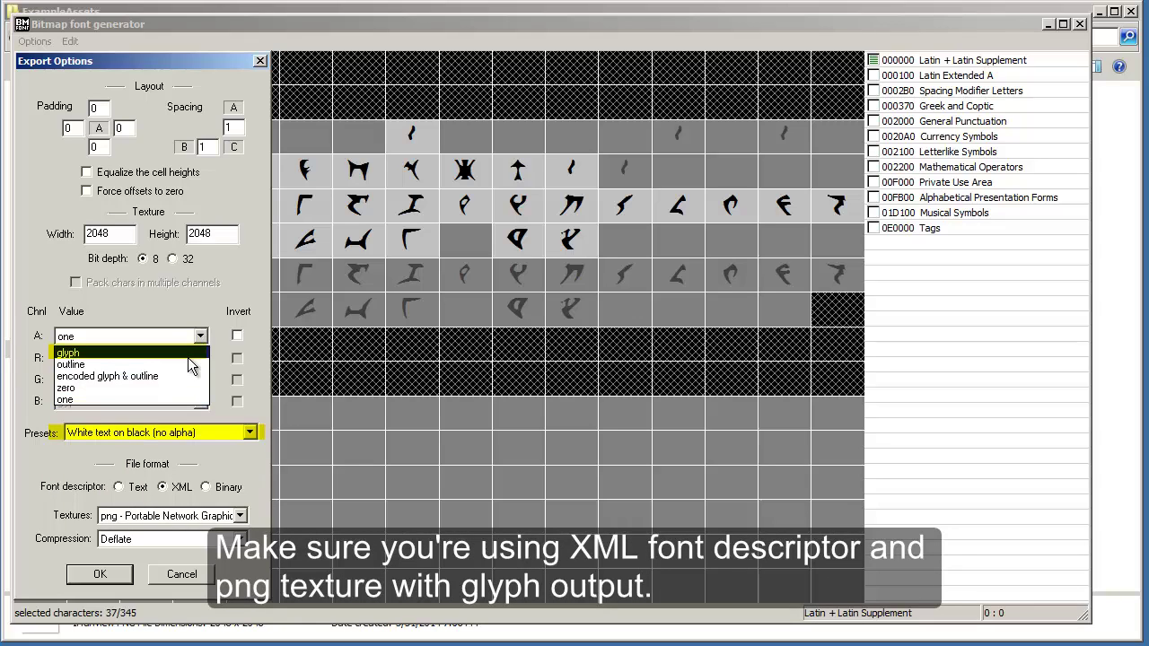
{"action": "left_click", "coordinate": [187, 358]}
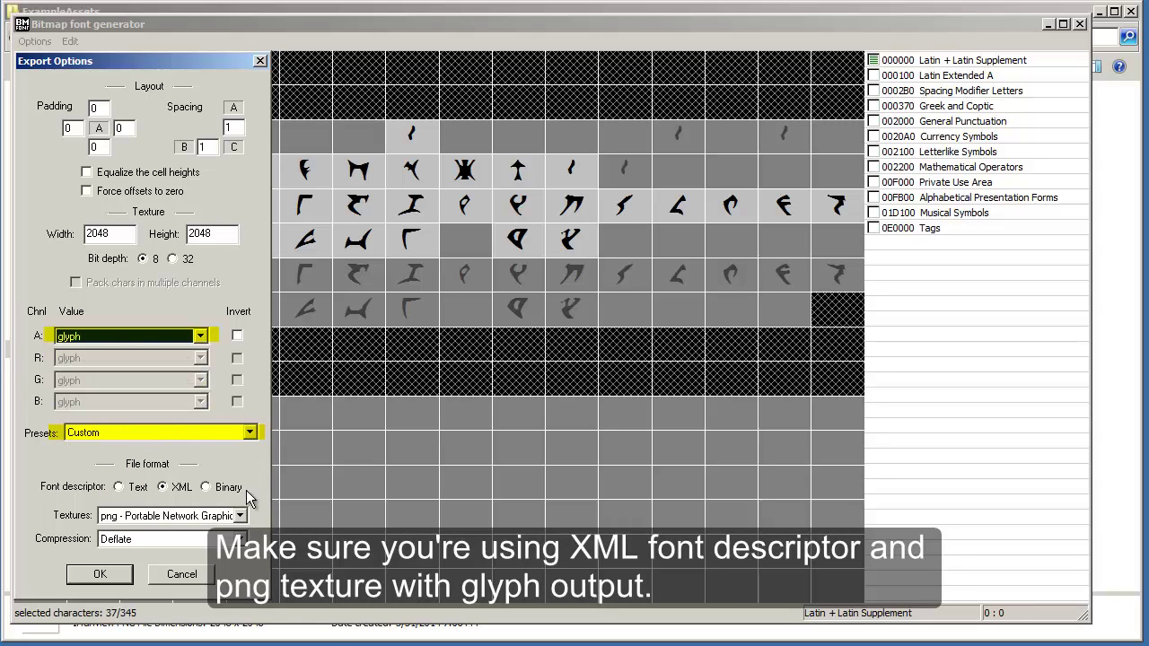
- Keep the XML descriptor and a 2048x2048 texture, and confirm the export options
{"action": "left_click", "coordinate": [163, 488]}
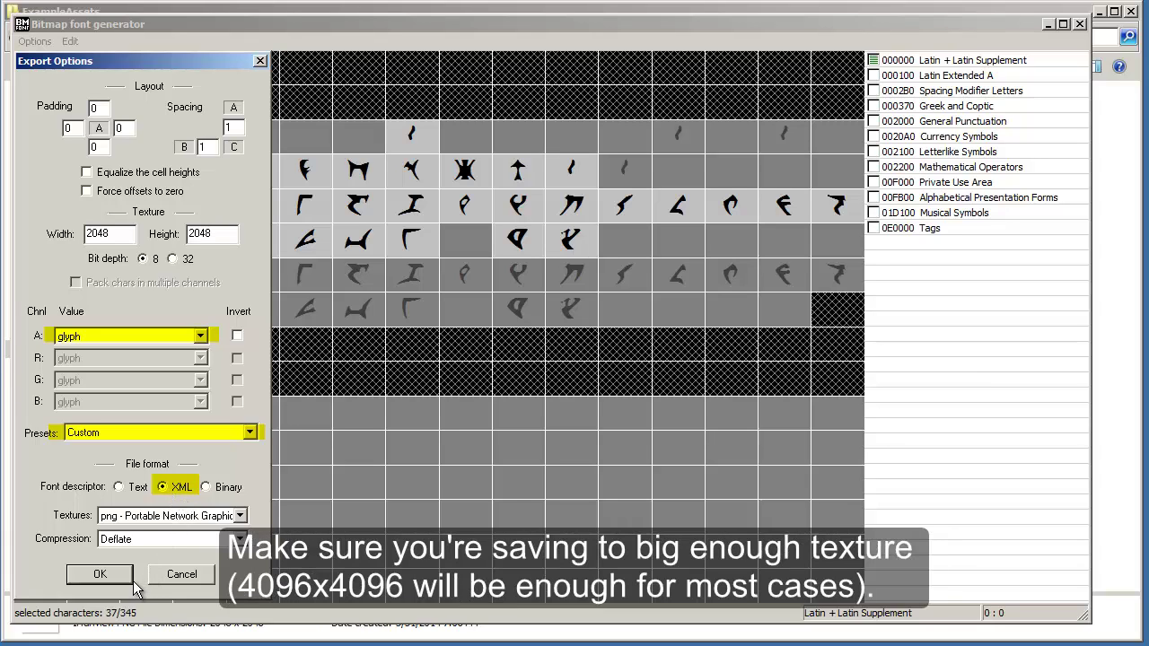
{"action": "double_click", "coordinate": [115, 231]}
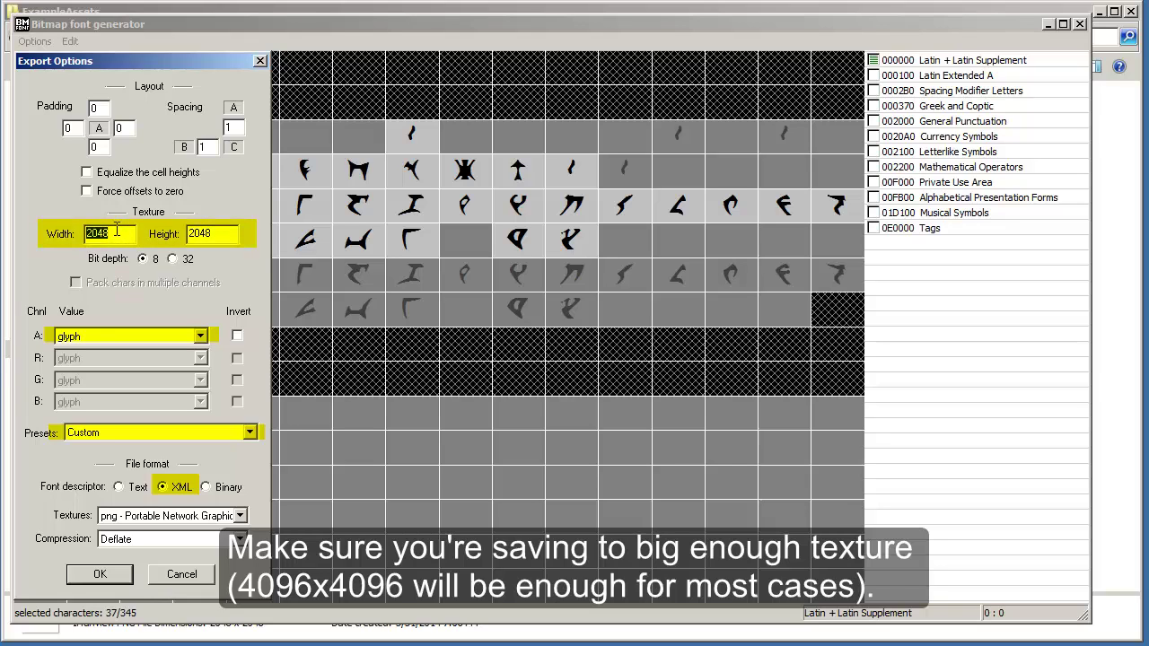
{"action": "double_click", "coordinate": [193, 236]}
{"action": "double_click", "coordinate": [115, 235]}
{"action": "left_click", "coordinate": [210, 236]}
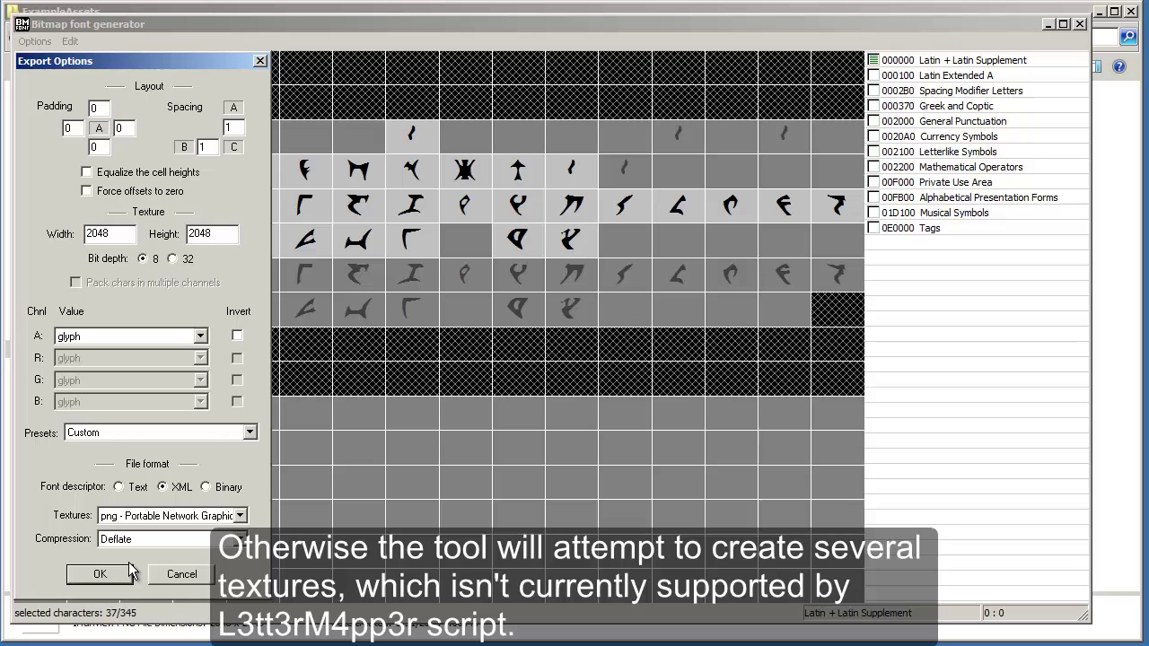
{"action": "left_click", "coordinate": [101, 575]}
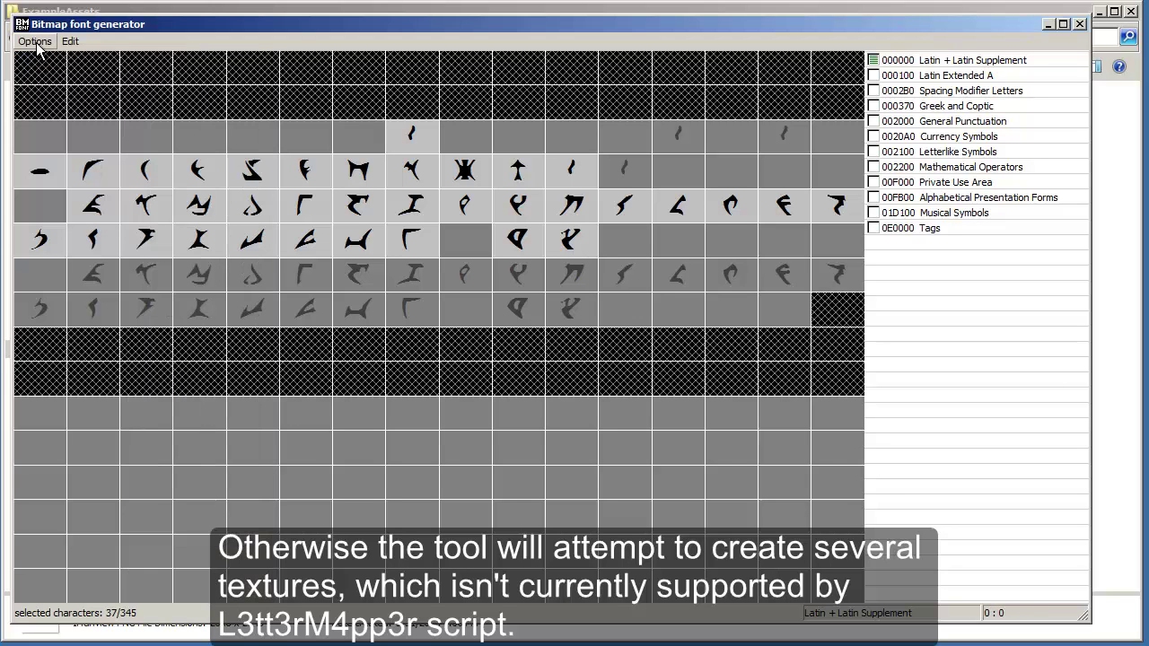
{"action": "left_click", "coordinate": [37, 44]}
{"action": "left_click", "coordinate": [42, 90]}
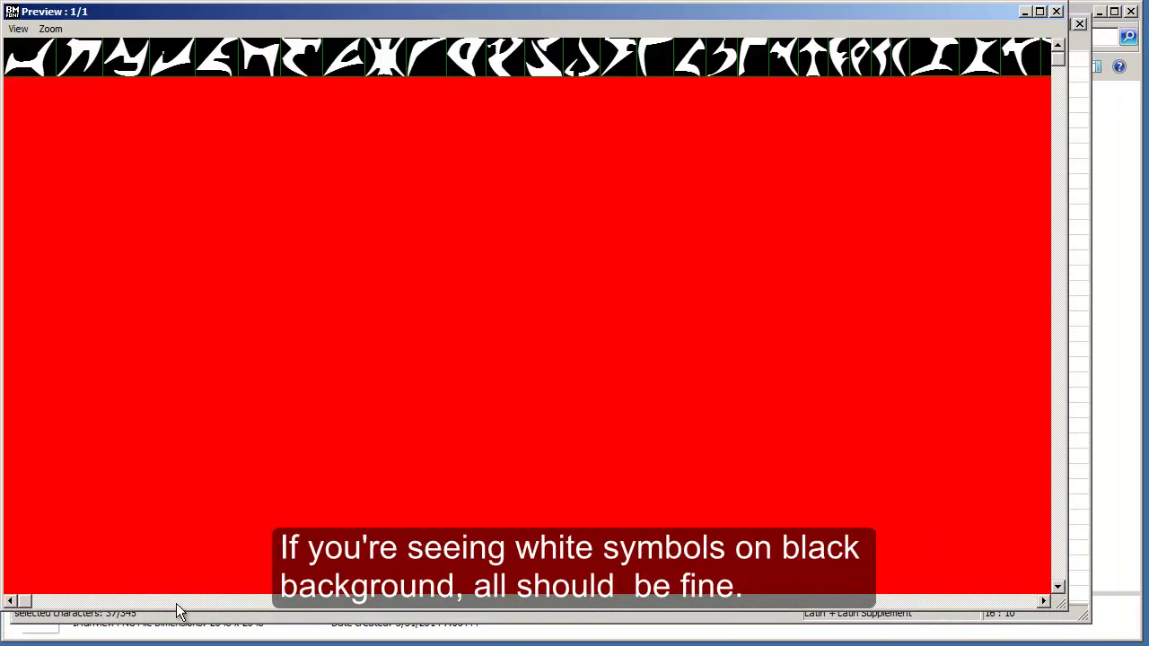
{"action": "left_click_drag", "start_coordinate": [46, 602], "coordinate": [144, 602]}
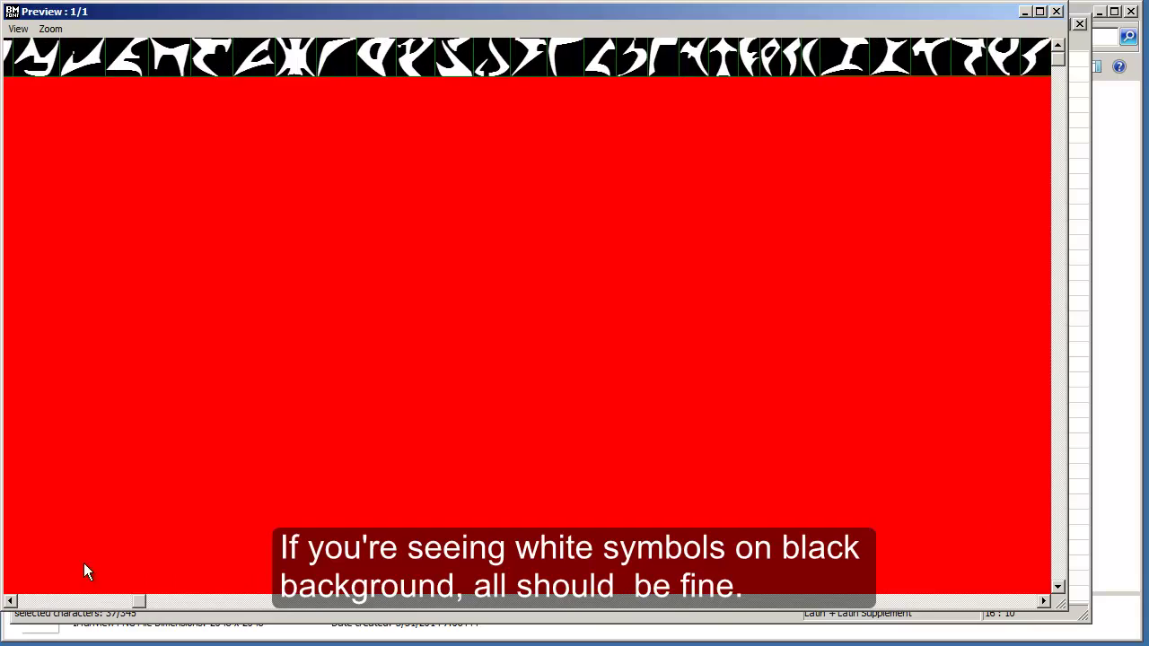
{"action": "left_click_drag", "start_coordinate": [87, 572], "coordinate": [882, 115]}
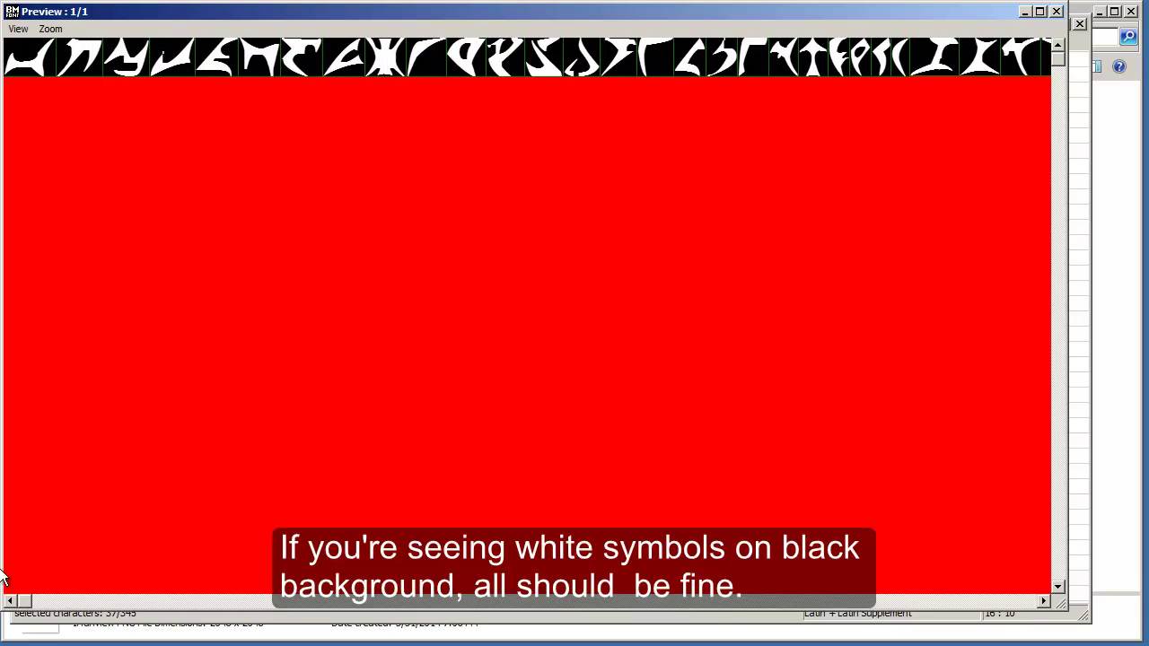
{"action": "left_click", "coordinate": [1057, 12]}
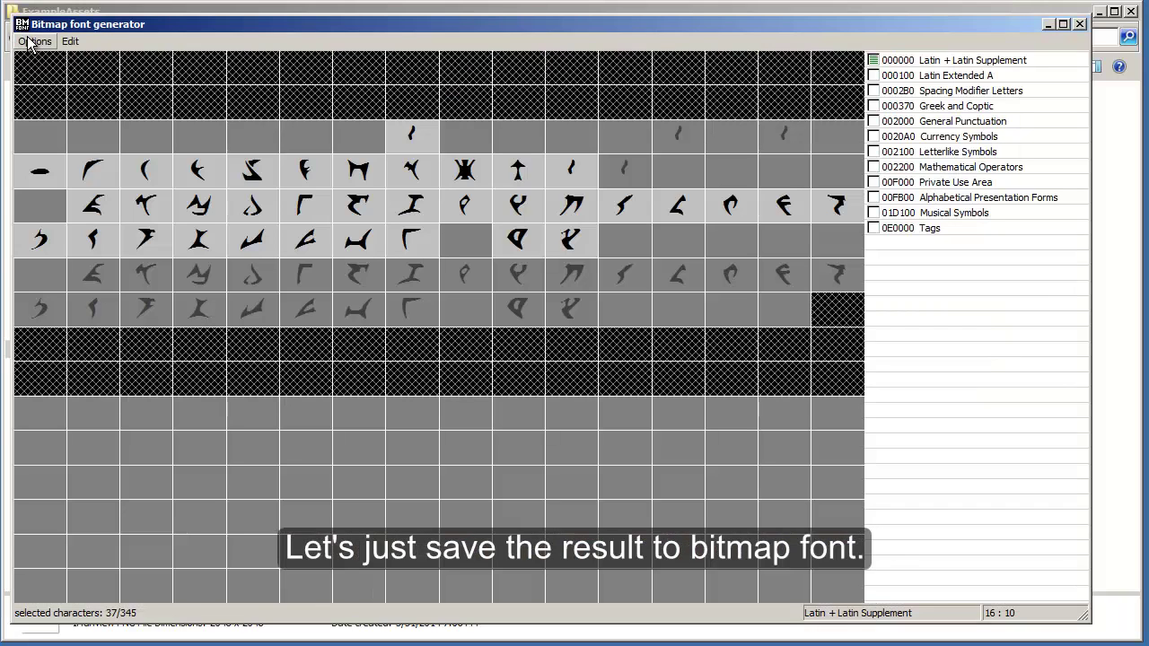
- Save the bitmap font as klingon.fnt, replacing the existing file
{"action": "left_click", "coordinate": [30, 42]}
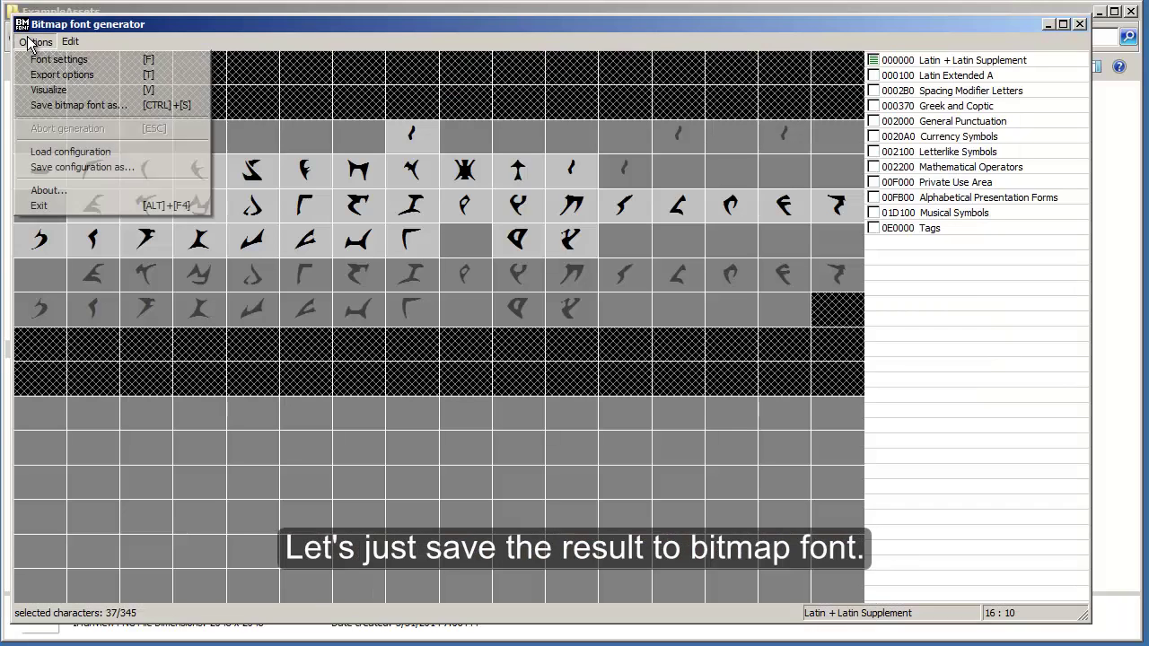
{"action": "left_click", "coordinate": [105, 110]}
{"action": "left_click", "coordinate": [217, 184]}
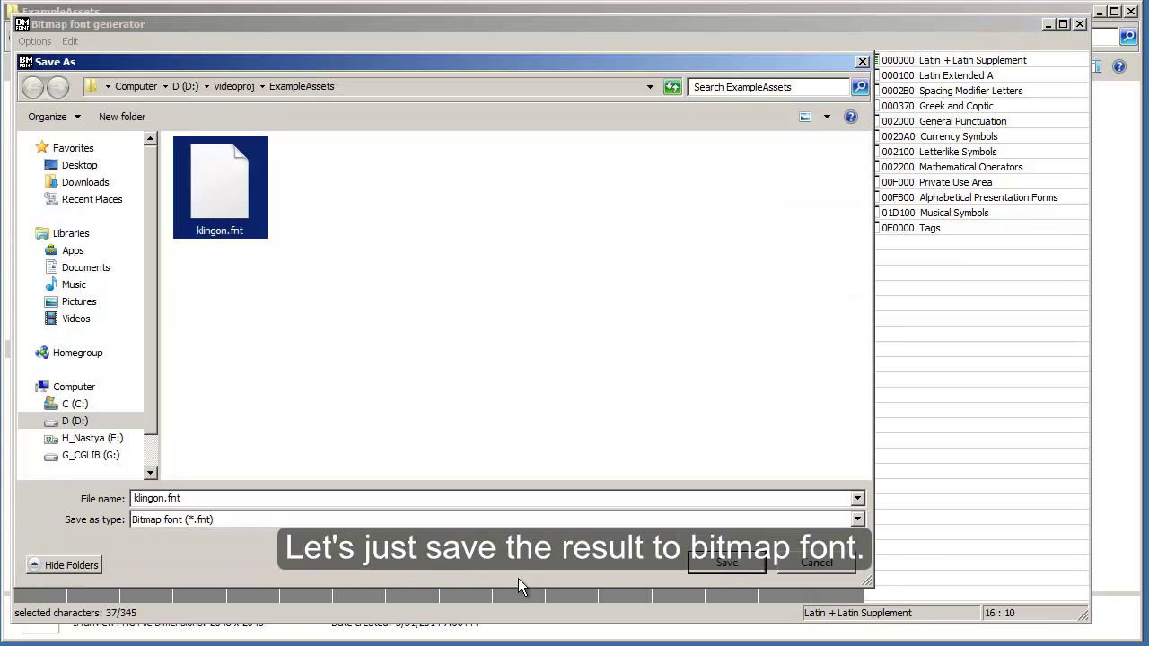
{"action": "left_click", "coordinate": [698, 564]}
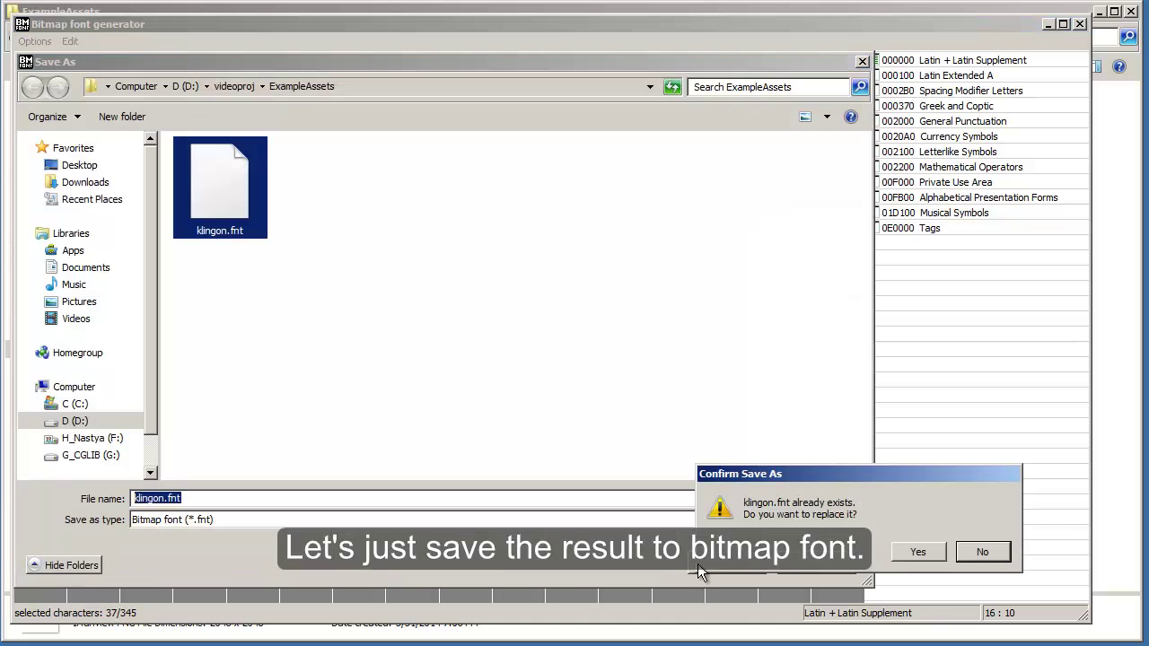
{"action": "left_click", "coordinate": [917, 553]}
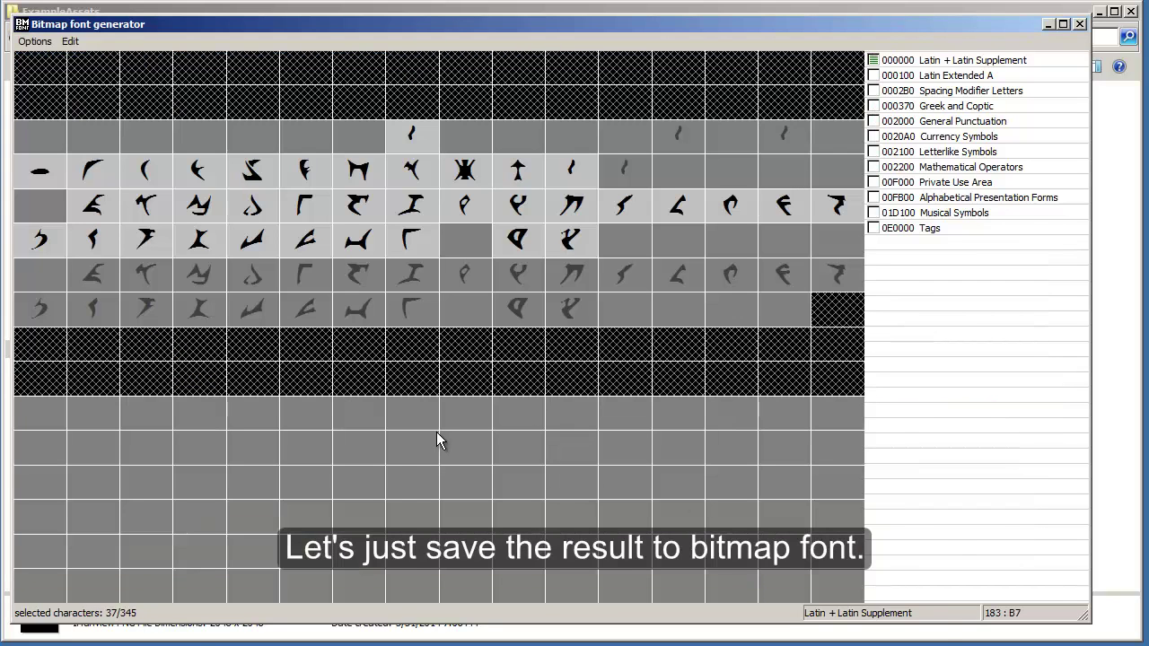
- Check klingon.fnt and klingon_0.png in the ExampleAssets folder
{"action": "left_click", "coordinate": [1121, 319]}
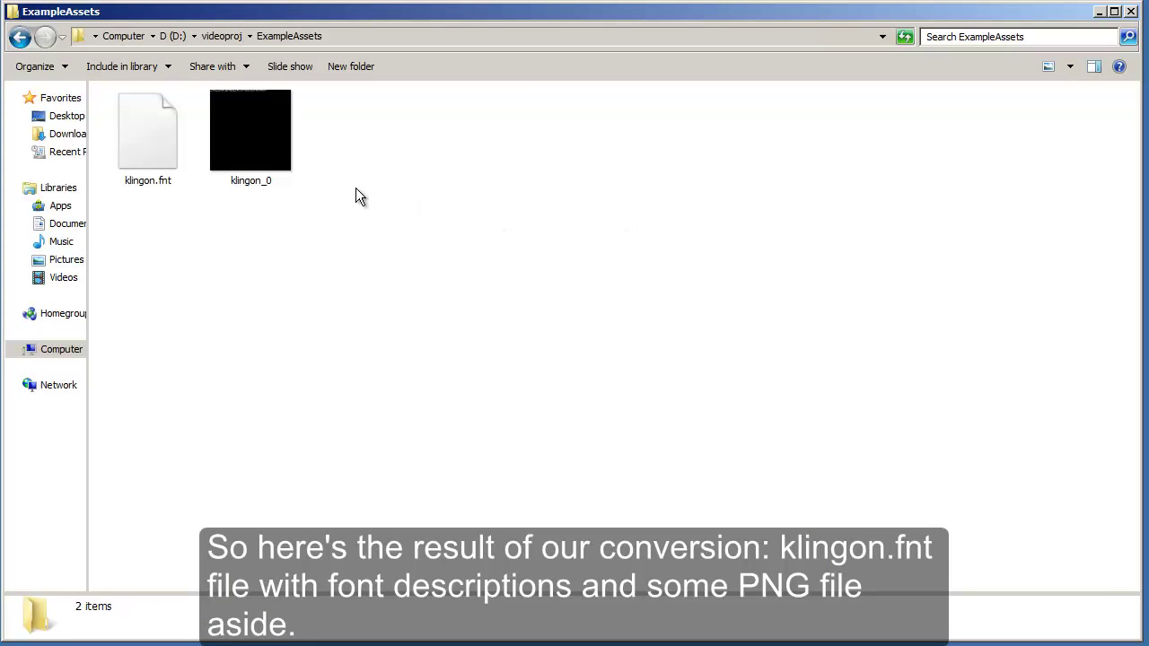
{"action": "left_click", "coordinate": [171, 136]}
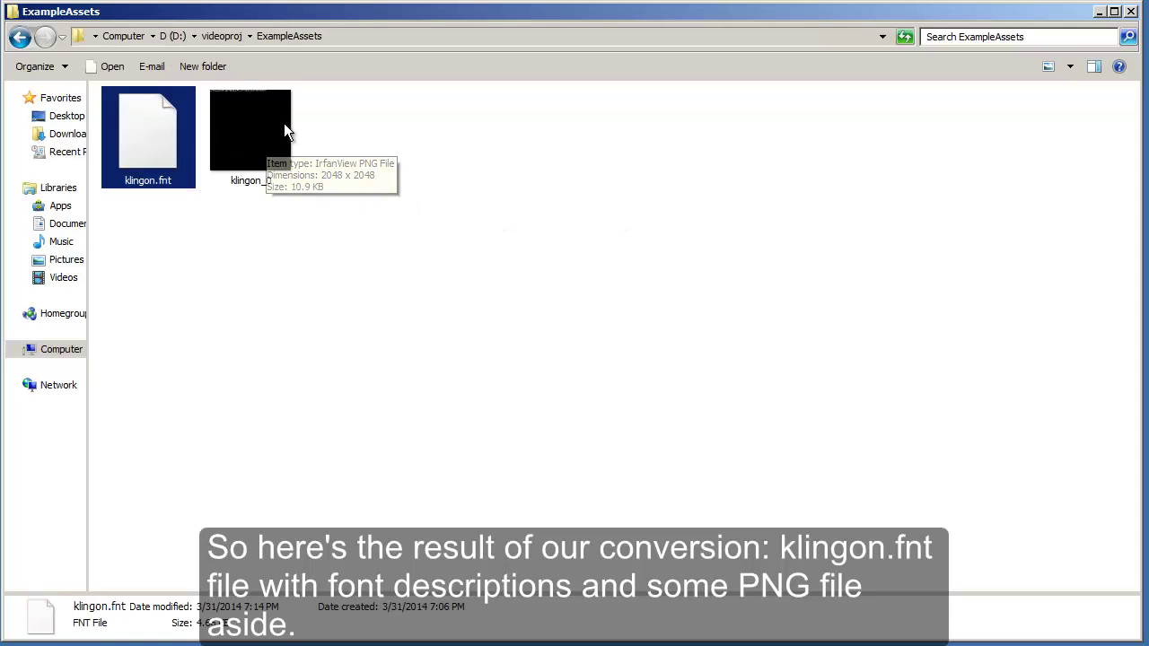
{"action": "left_click", "coordinate": [288, 134]}
{"action": "double_click", "coordinate": [274, 132]}
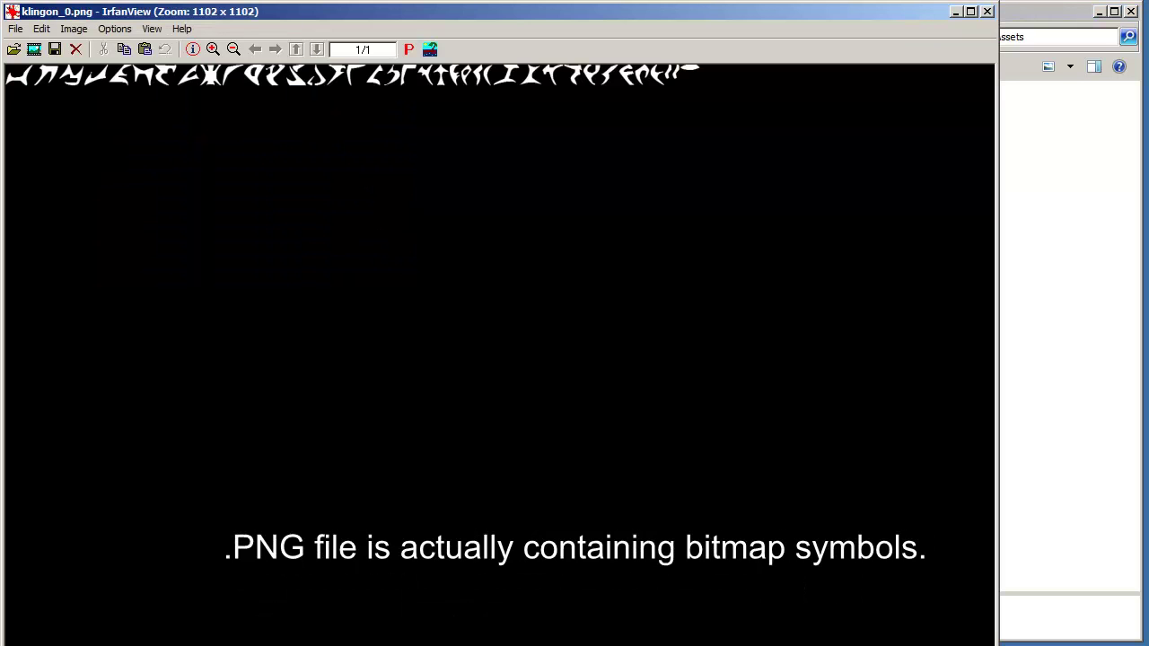
{"action": "left_click_drag", "start_coordinate": [997, 641], "coordinate": [940, 576]}
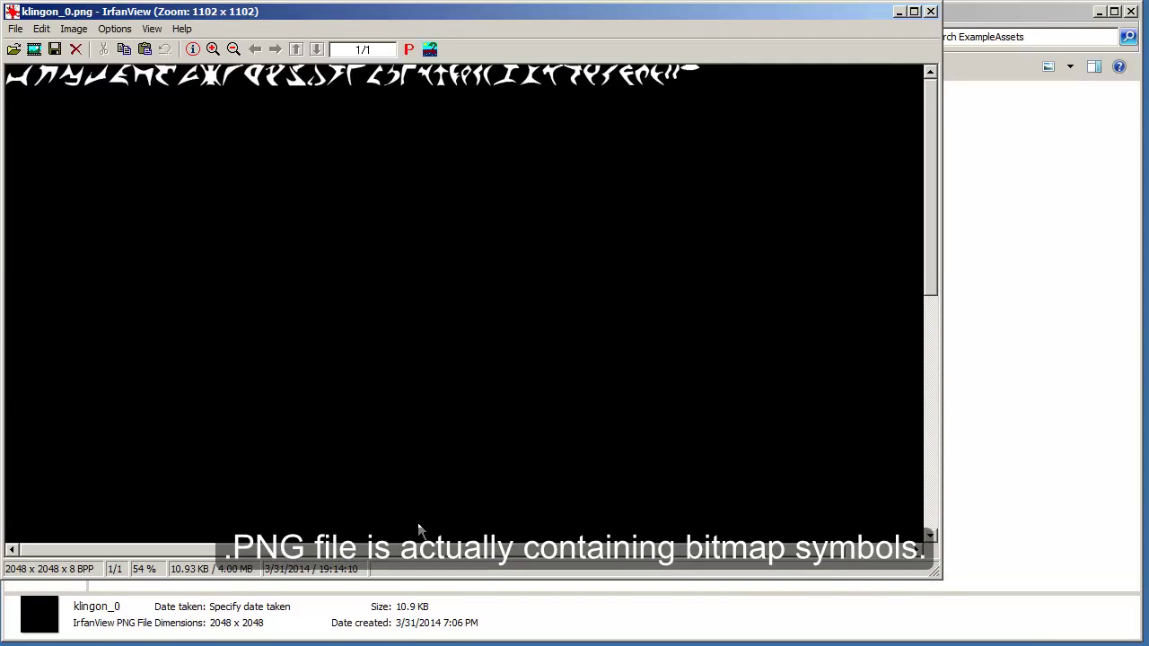
{"action": "left_click_drag", "start_coordinate": [207, 550], "coordinate": [176, 565]}
{"action": "left_click", "coordinate": [931, 12]}
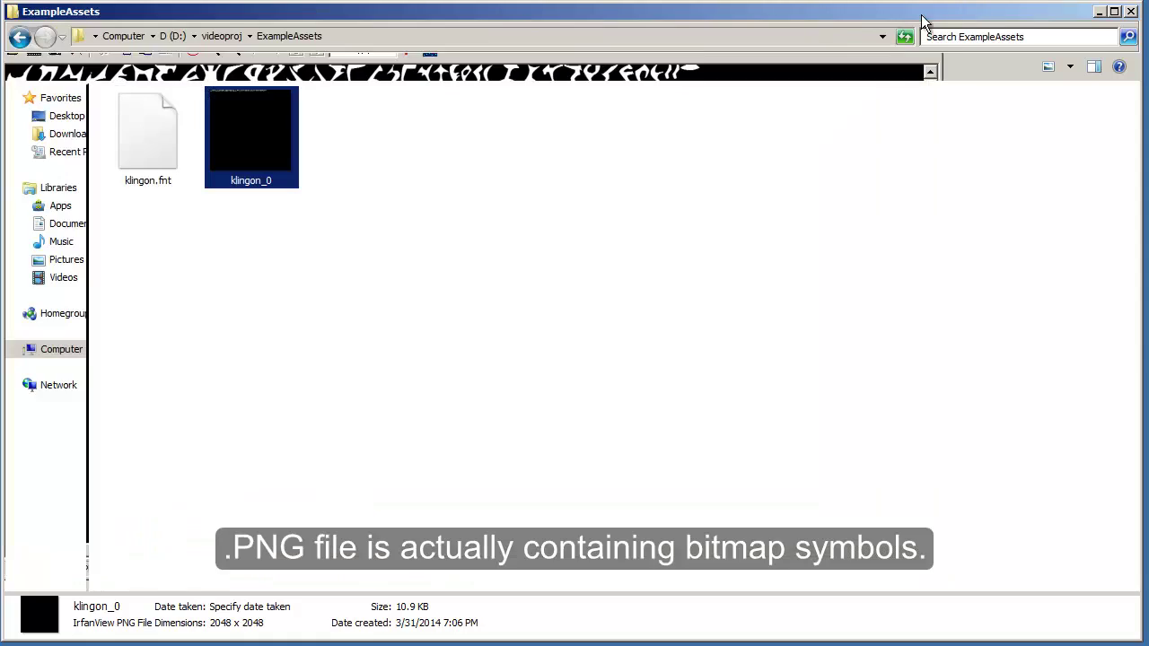
- Open klingon.fnt in Sublime Text 2
{"action": "left_click", "coordinate": [150, 144]}
{"action": "right_click", "coordinate": [161, 143]}
{"action": "left_click", "coordinate": [194, 155]}
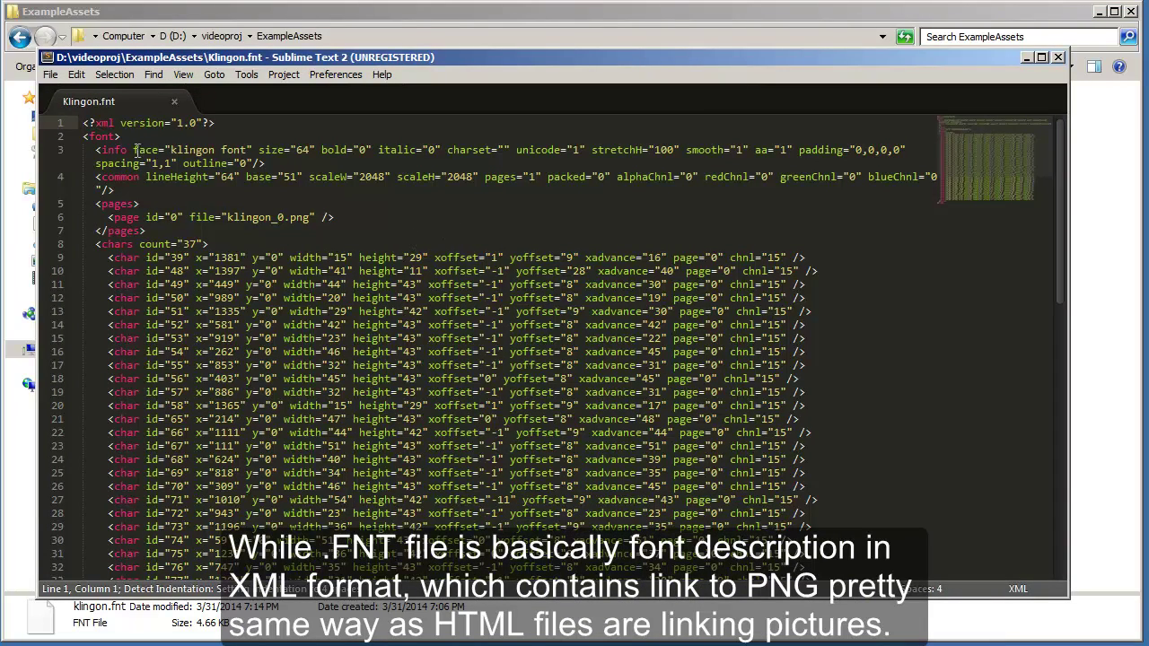
- Read through the klingon.fnt XML font description
{"action": "left_click_drag", "start_coordinate": [83, 123], "coordinate": [232, 119]}
{"action": "left_click", "coordinate": [829, 301]}
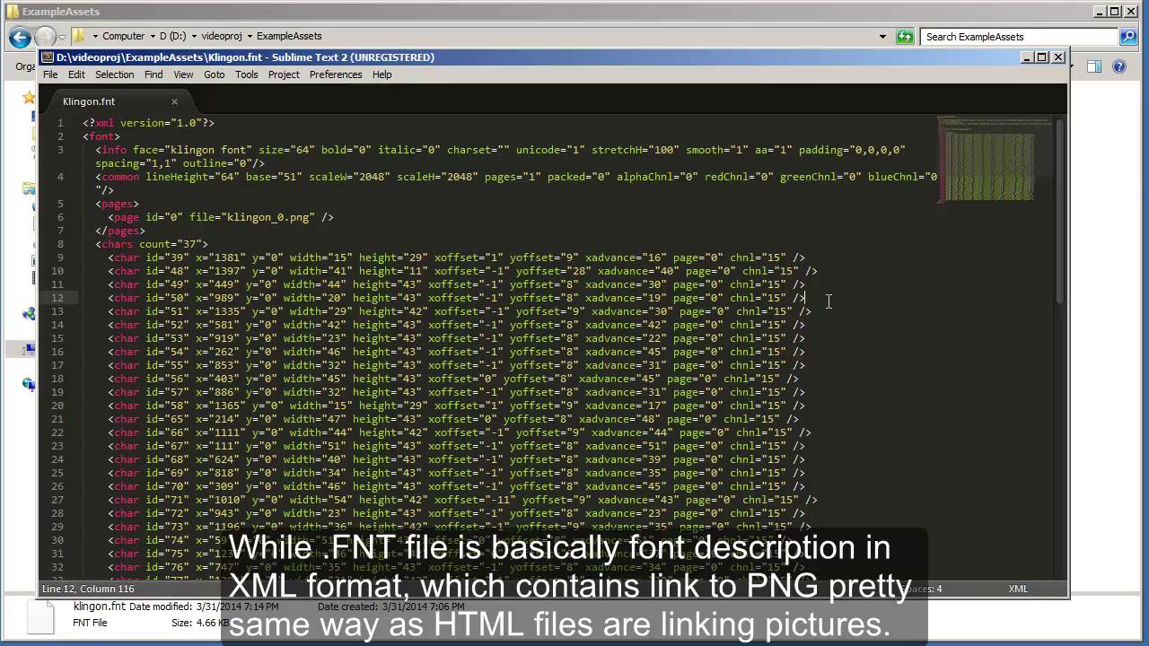
{"action": "scroll", "coordinate": [827, 301], "scroll_direction": "down", "scroll_amount": 4}
{"action": "scroll", "coordinate": [826, 301], "scroll_direction": "down", "scroll_amount": 5}
{"action": "scroll", "coordinate": [825, 303], "scroll_direction": "up", "scroll_amount": 5}
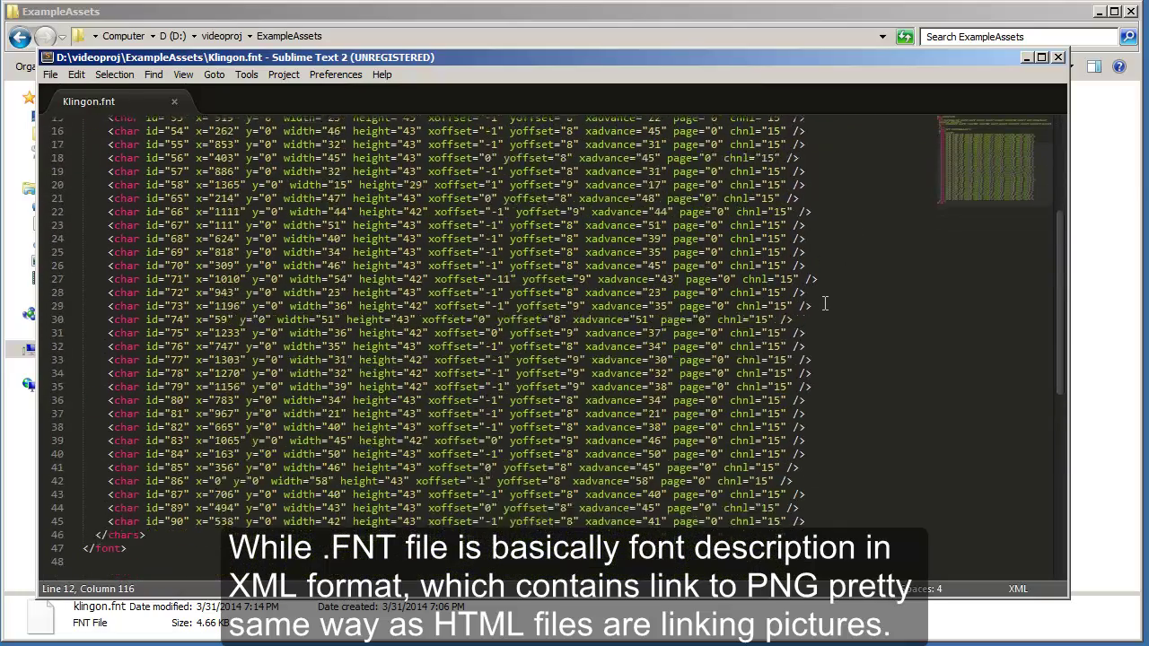
{"action": "scroll", "coordinate": [825, 303], "scroll_direction": "up", "scroll_amount": 4}
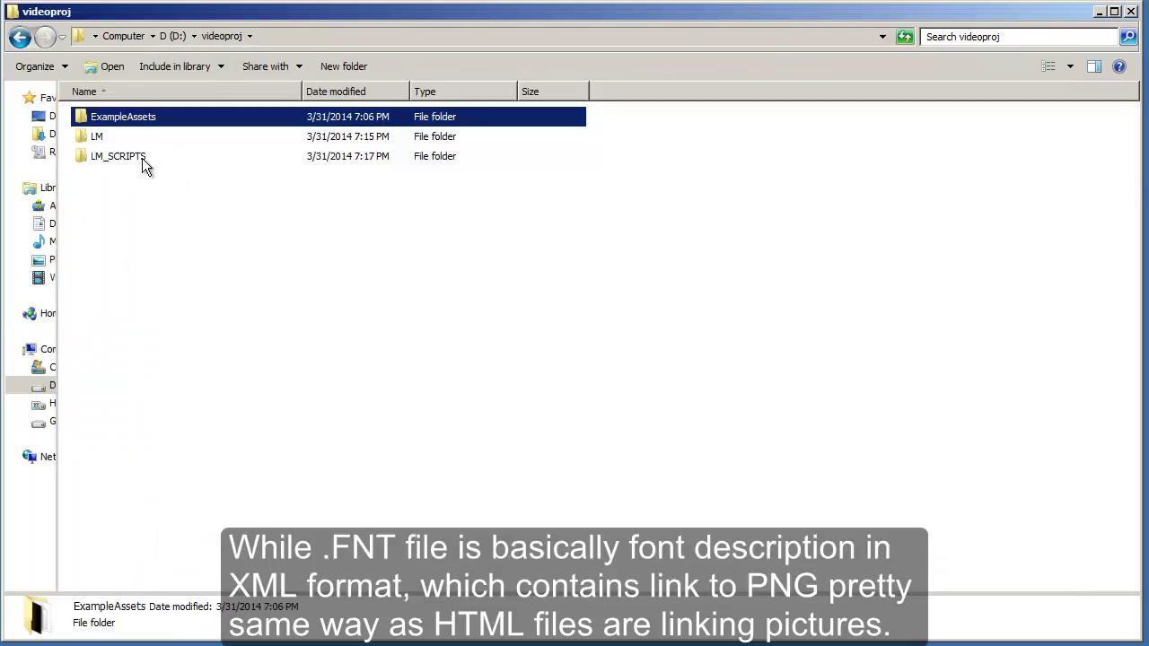
- Browse to LM_SCRIPTS\Script and display its files as large icons
{"action": "double_click", "coordinate": [142, 159]}
{"action": "double_click", "coordinate": [105, 114]}
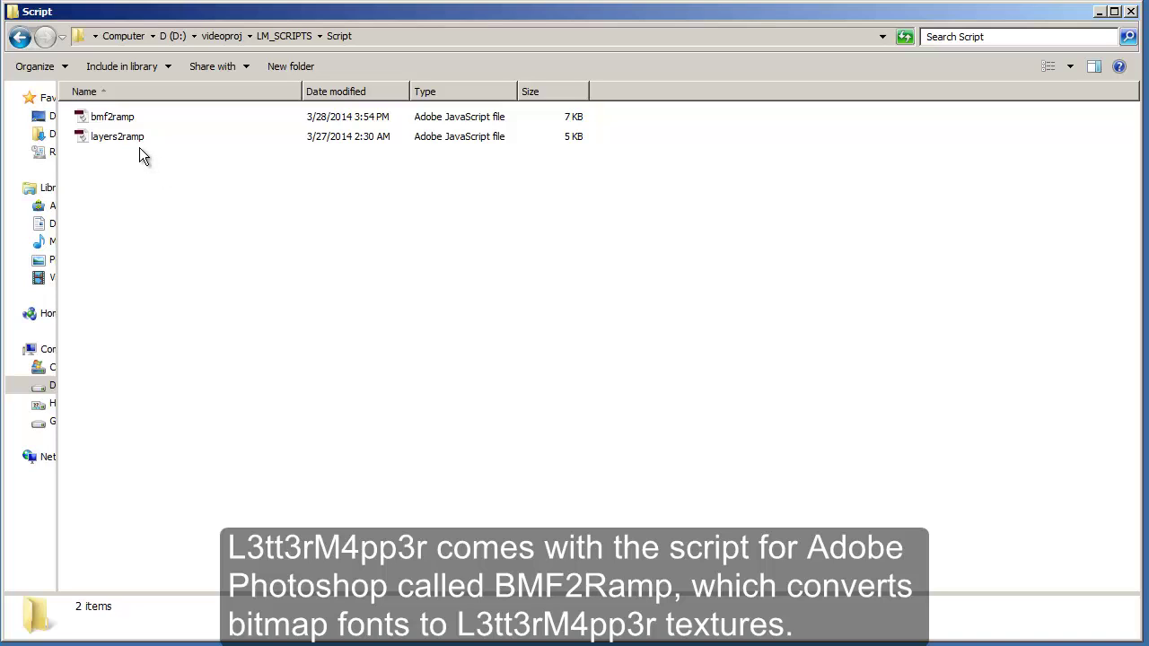
{"action": "left_click", "coordinate": [140, 141]}
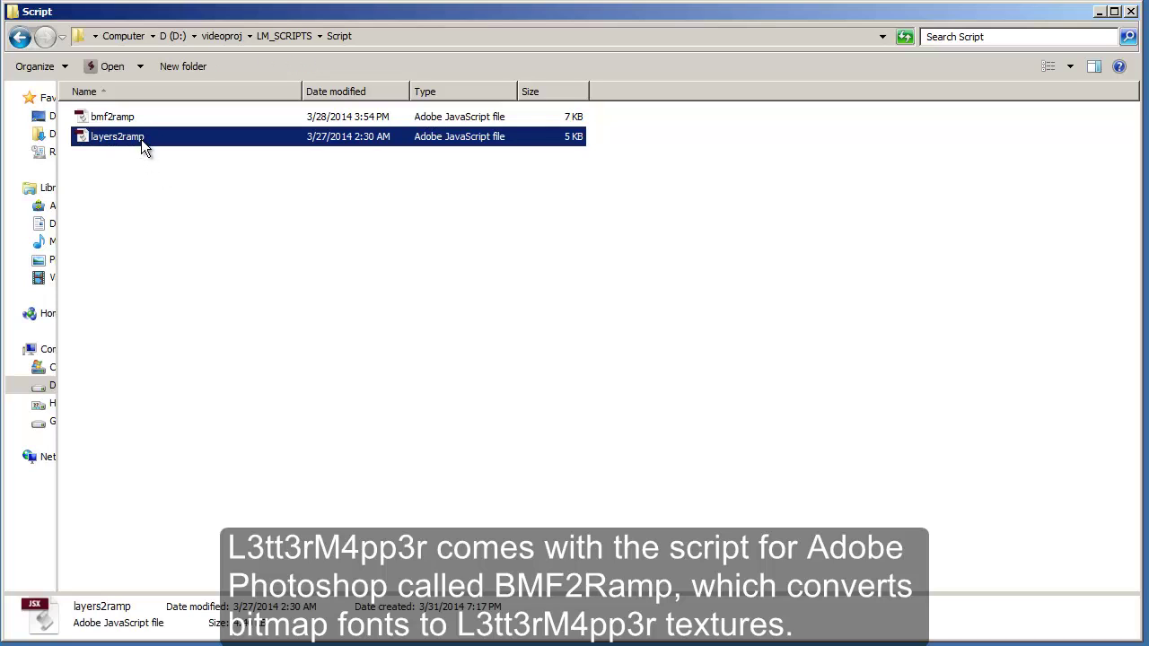
{"action": "left_click", "coordinate": [139, 120]}
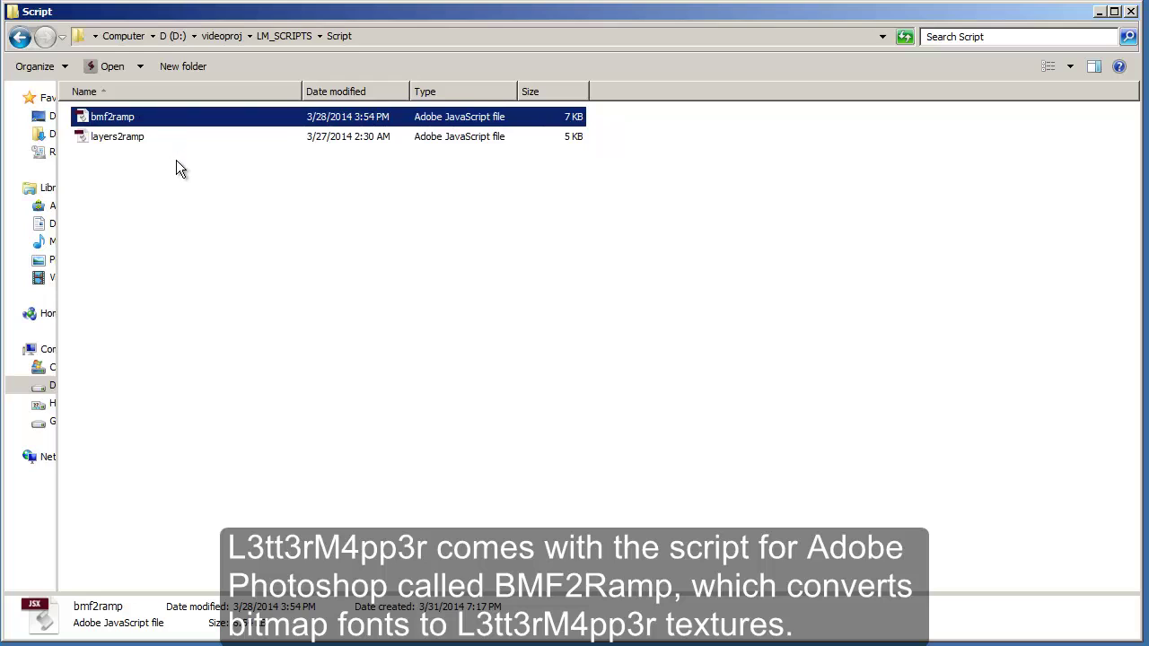
{"action": "left_click", "coordinate": [1075, 65]}
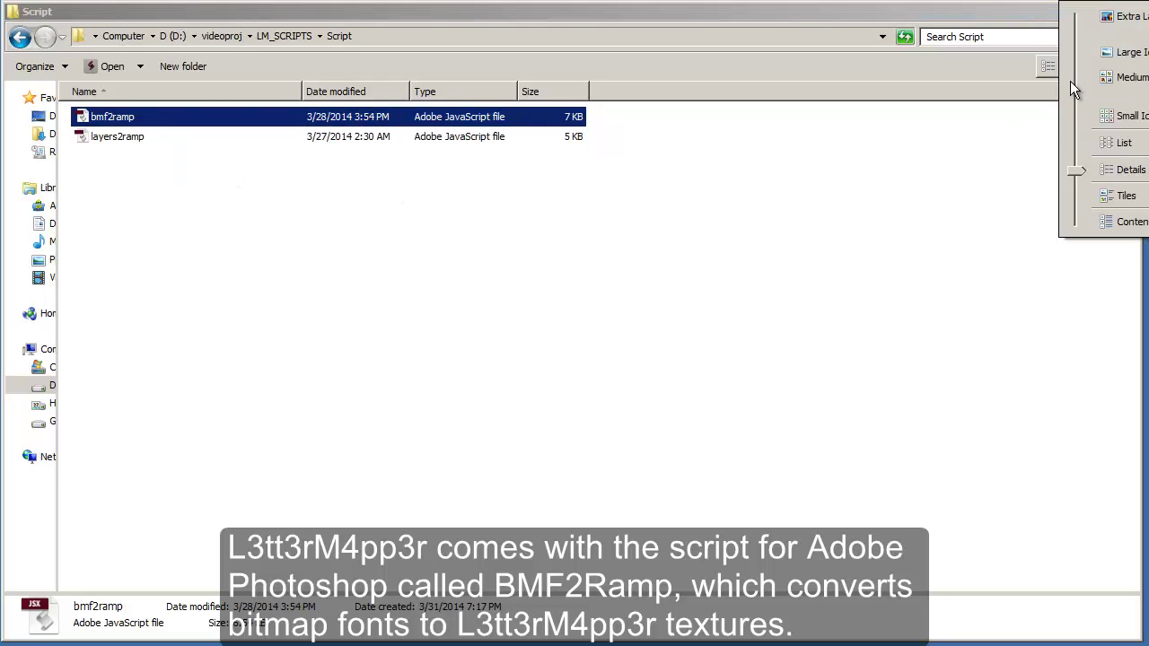
{"action": "left_click", "coordinate": [1133, 53]}
- Run bmf2ramp.jsx in Photoshop and center its Script Alert prompt
{"action": "left_click", "coordinate": [279, 189]}
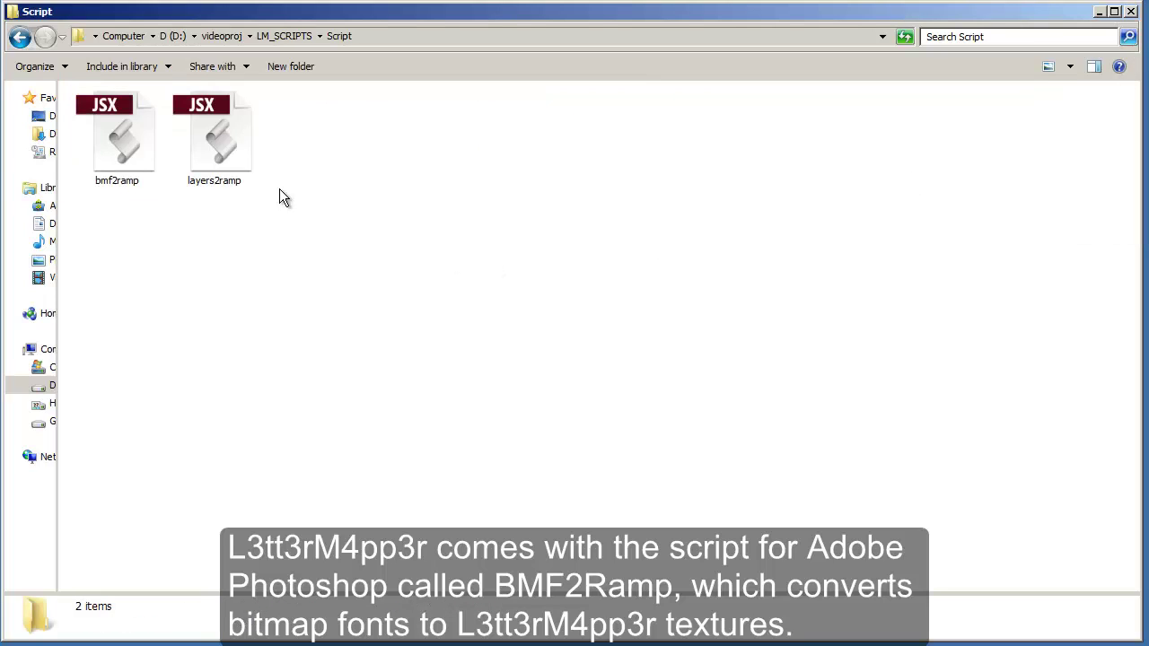
{"action": "left_click", "coordinate": [136, 131]}
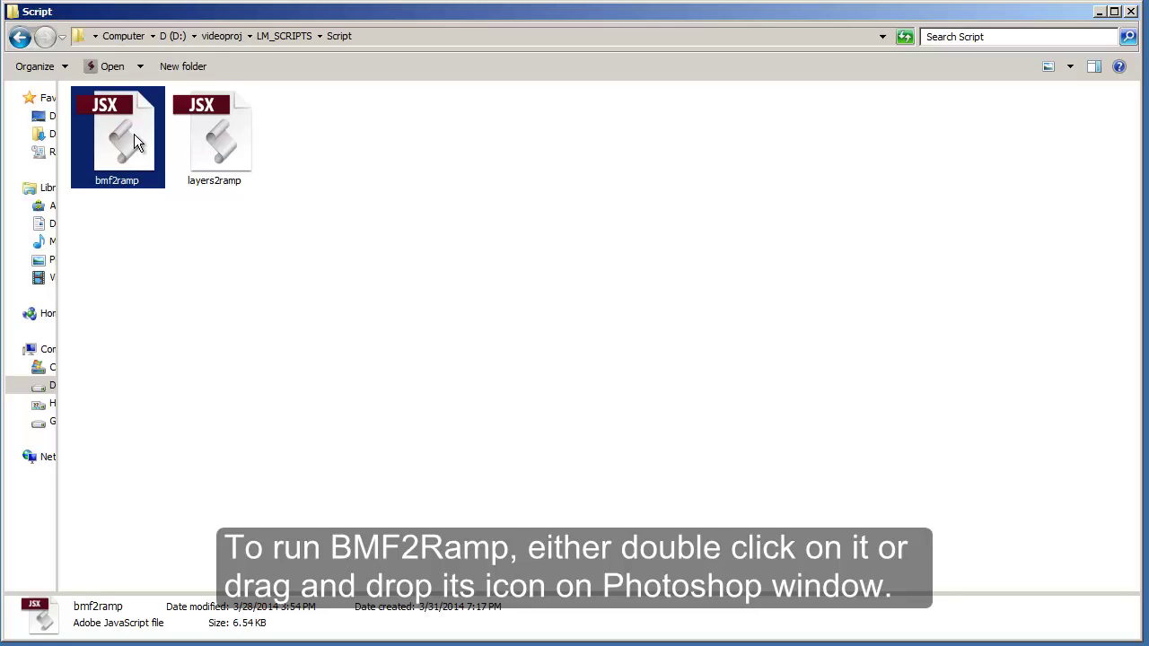
{"action": "double_click", "coordinate": [134, 134]}
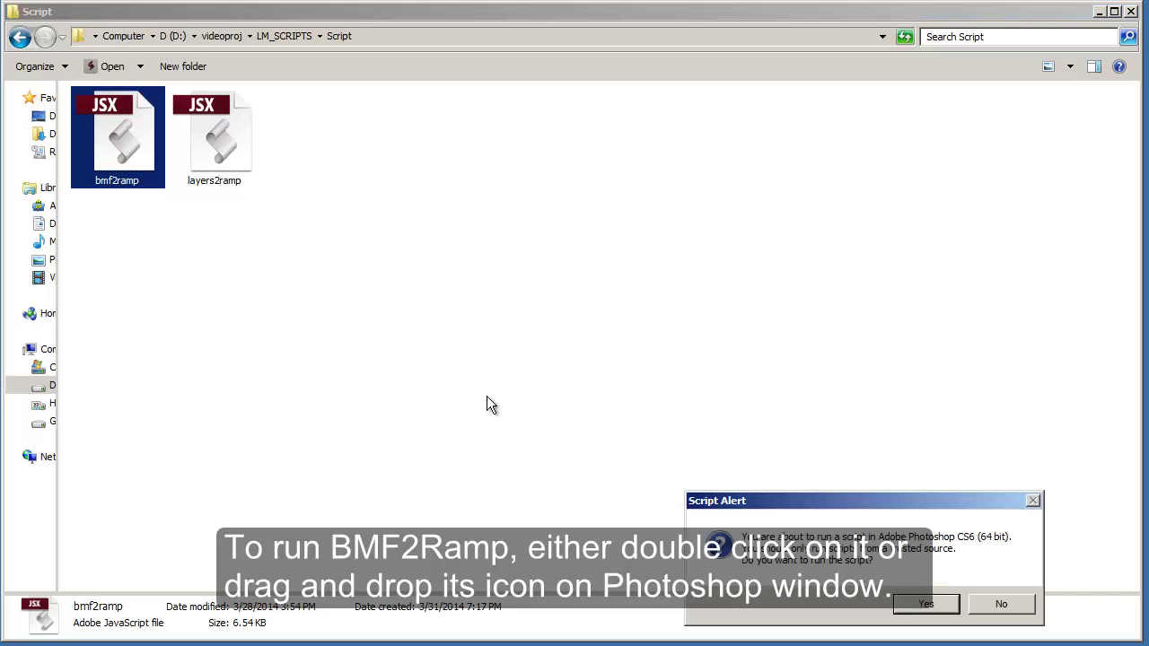
{"action": "left_click_drag", "start_coordinate": [823, 510], "coordinate": [528, 286]}
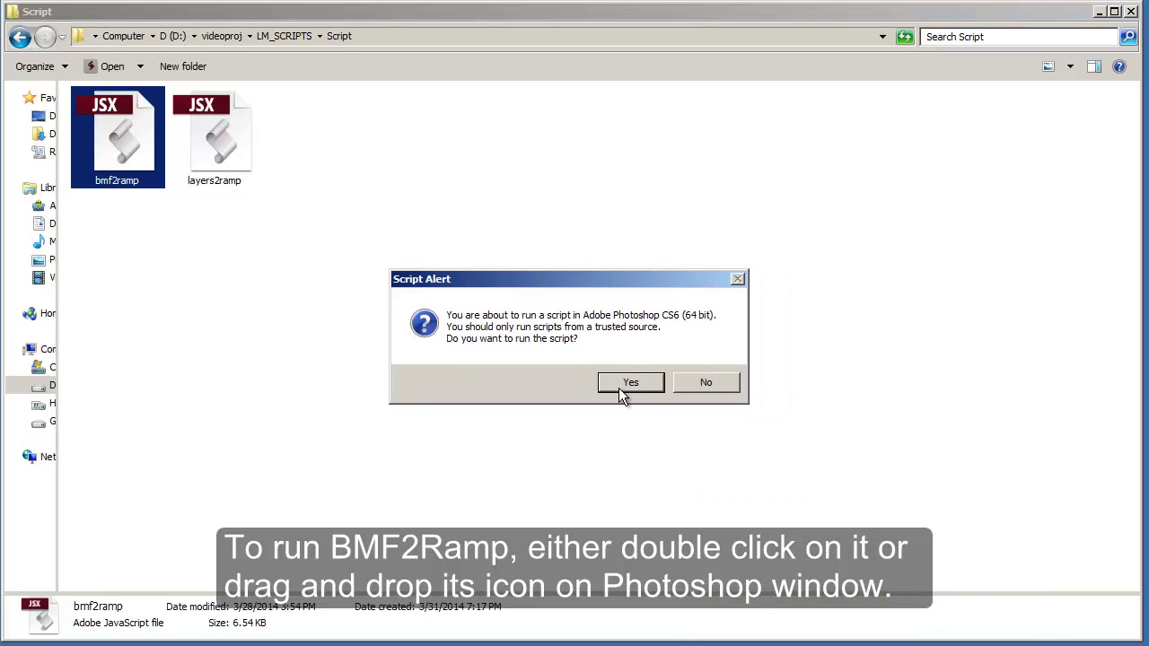
- Approve the script and choose klingon.fnt to build the 37-layer colormap_37 strip
{"action": "left_click", "coordinate": [618, 382]}
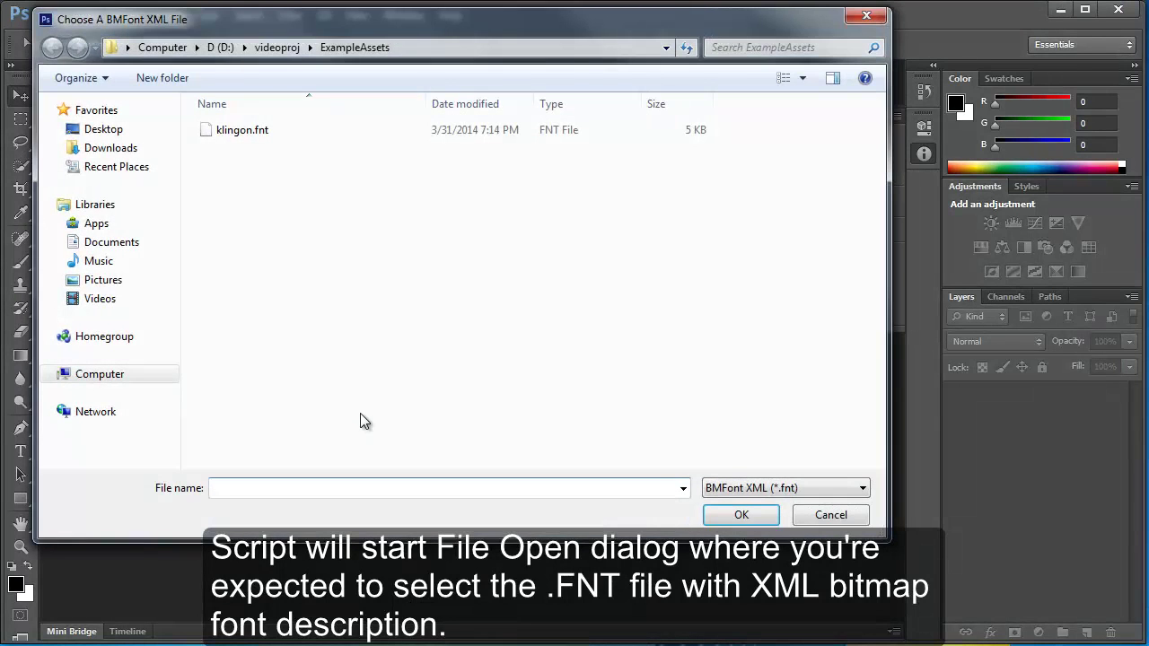
{"action": "left_click_drag", "start_coordinate": [320, 28], "coordinate": [335, 37]}
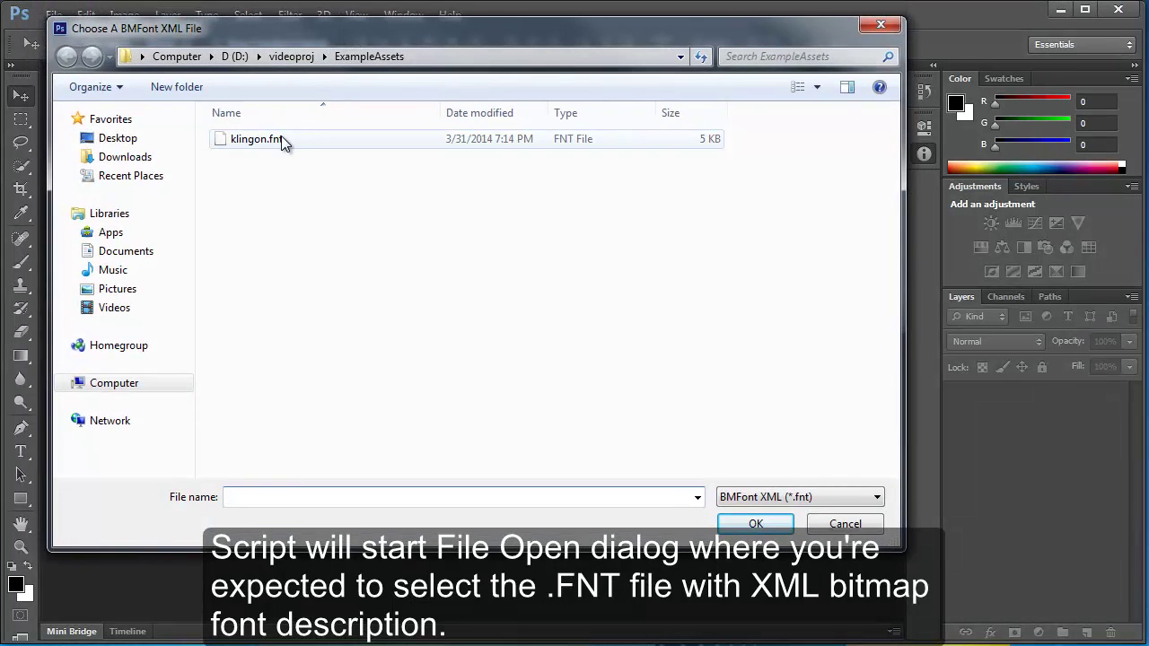
{"action": "left_click", "coordinate": [283, 141]}
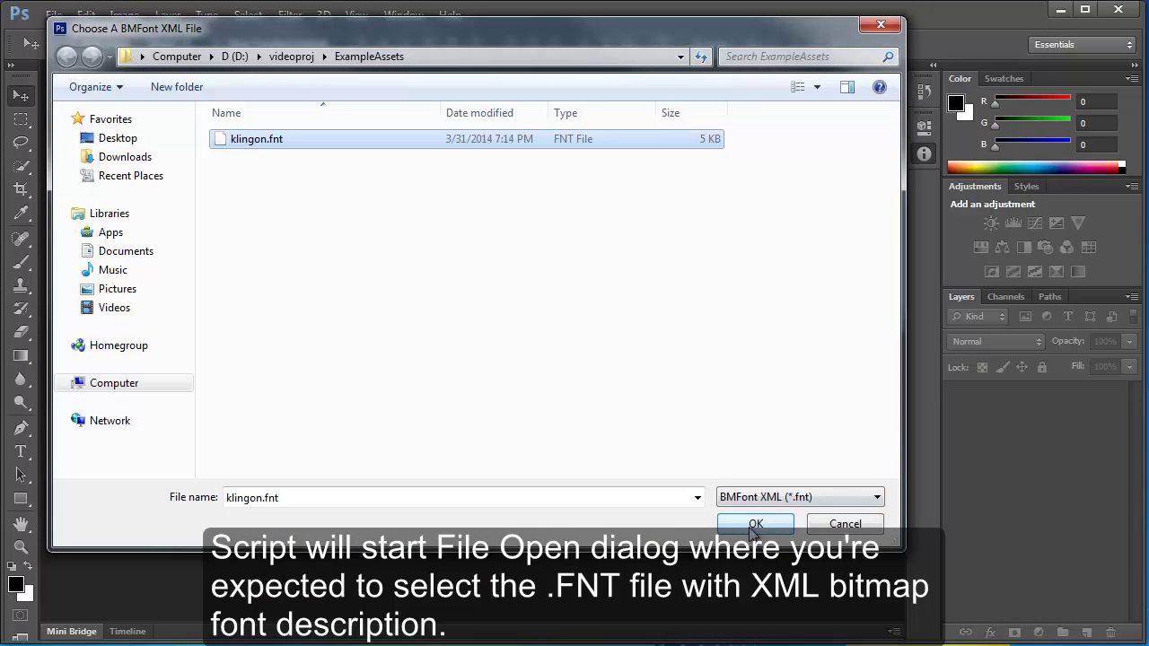
{"action": "left_click", "coordinate": [754, 525]}
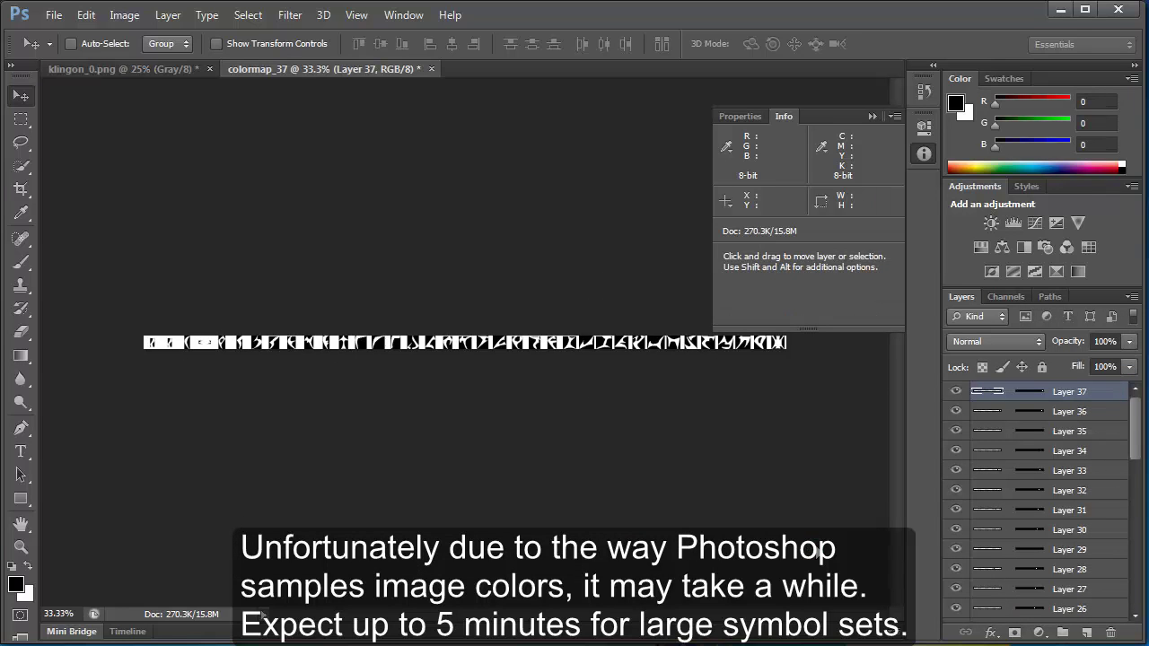
- Zoom into the symbol strip and inspect the glyph layers, such as Layer 14
{"action": "key", "text": "z"}
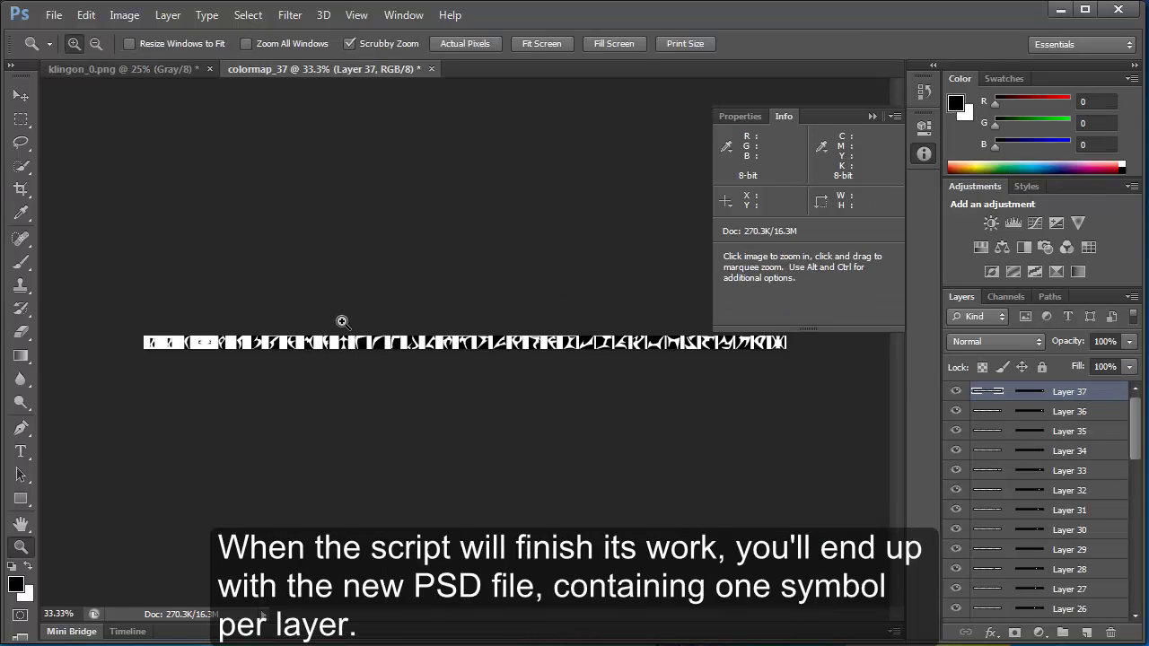
{"action": "left_click_drag", "start_coordinate": [344, 327], "coordinate": [458, 414]}
{"action": "key", "text": "v"}
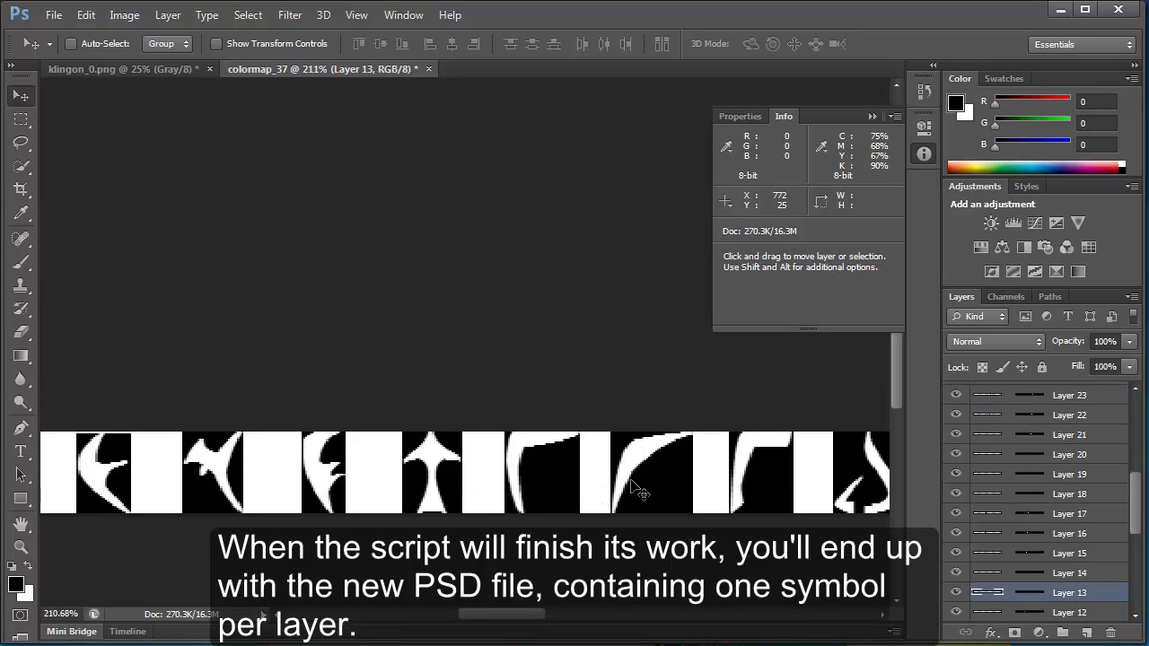
{"action": "key", "text": "alt"}
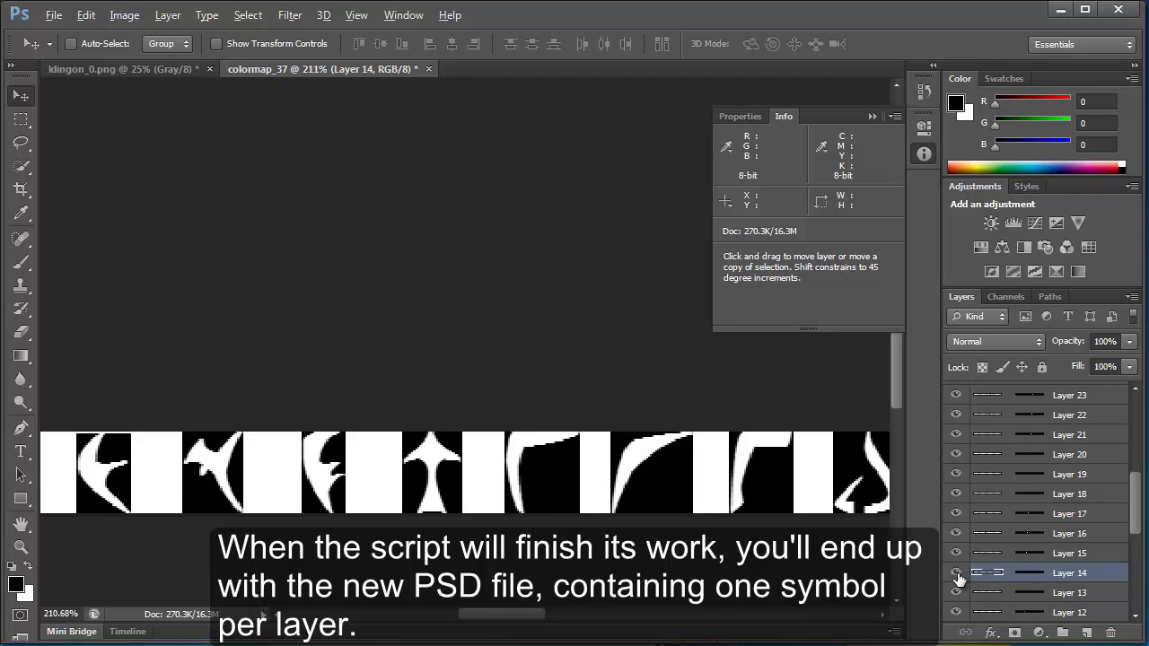
{"action": "left_click", "coordinate": [958, 579], "text": "alt"}
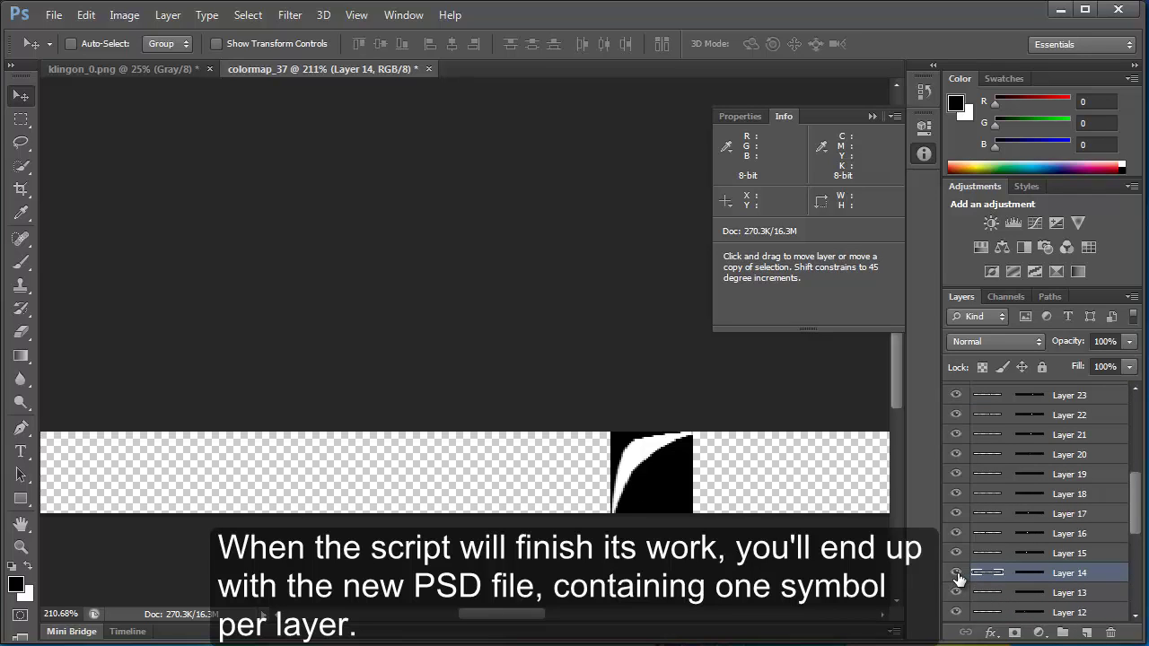
{"action": "left_click", "coordinate": [957, 575], "text": "alt"}
{"action": "left_click_drag", "start_coordinate": [799, 498], "coordinate": [653, 492]}
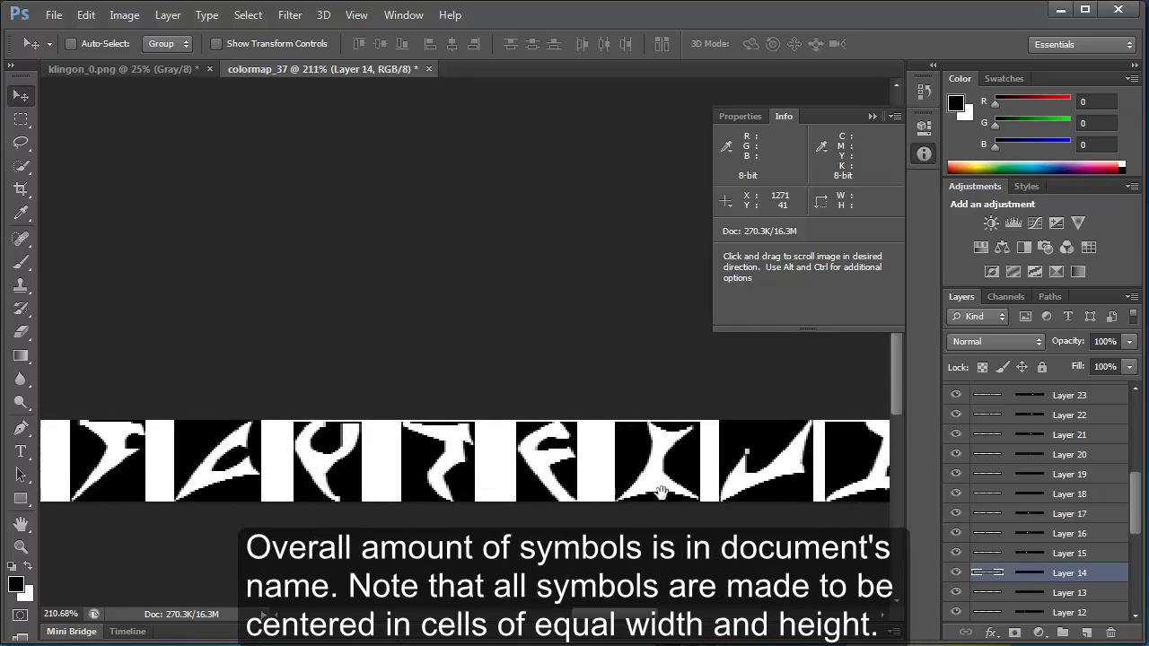
{"action": "left_click_drag", "start_coordinate": [653, 492], "coordinate": [550, 494]}
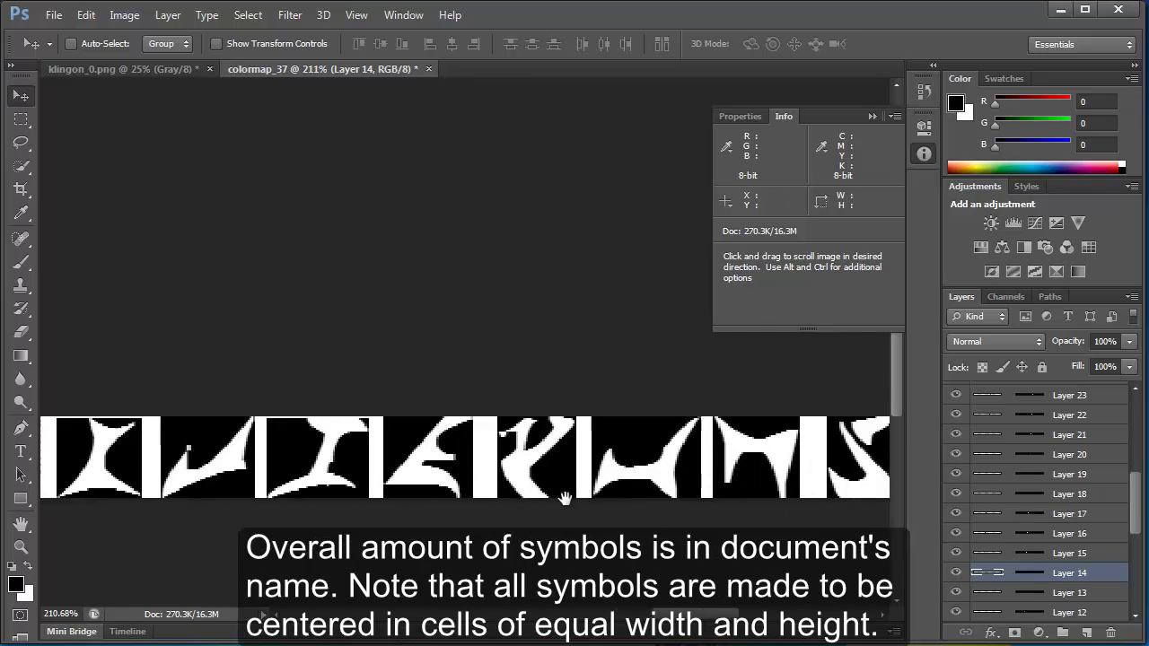
{"action": "left_click_drag", "start_coordinate": [886, 483], "coordinate": [605, 511]}
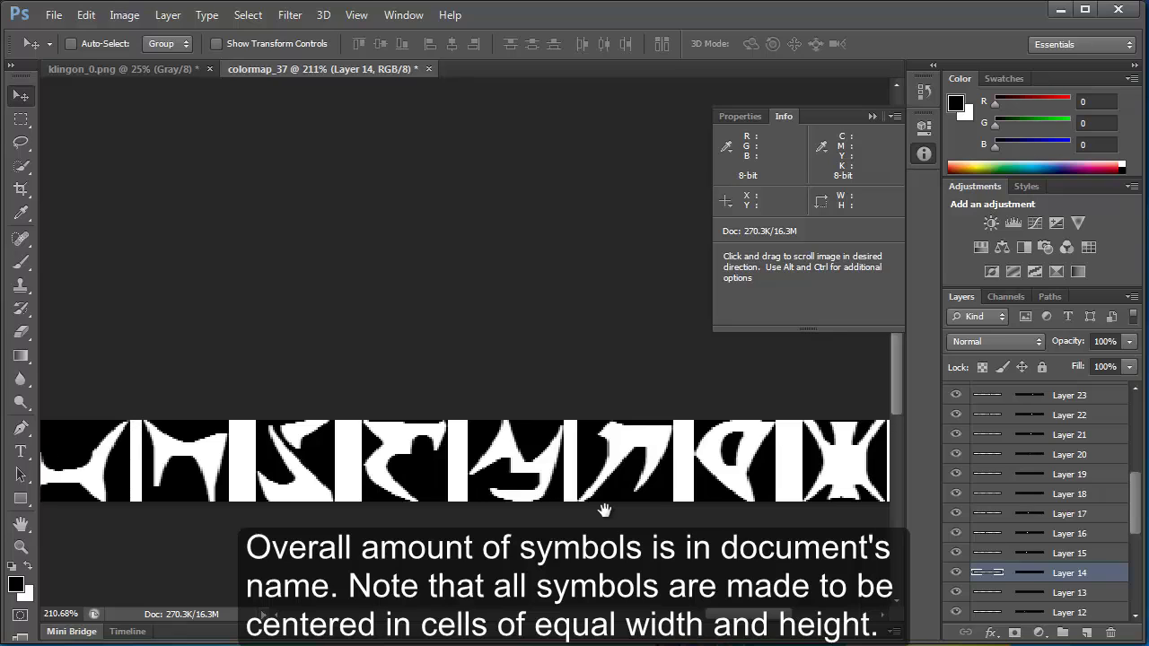
{"action": "left_click_drag", "start_coordinate": [1136, 503], "coordinate": [1135, 591]}
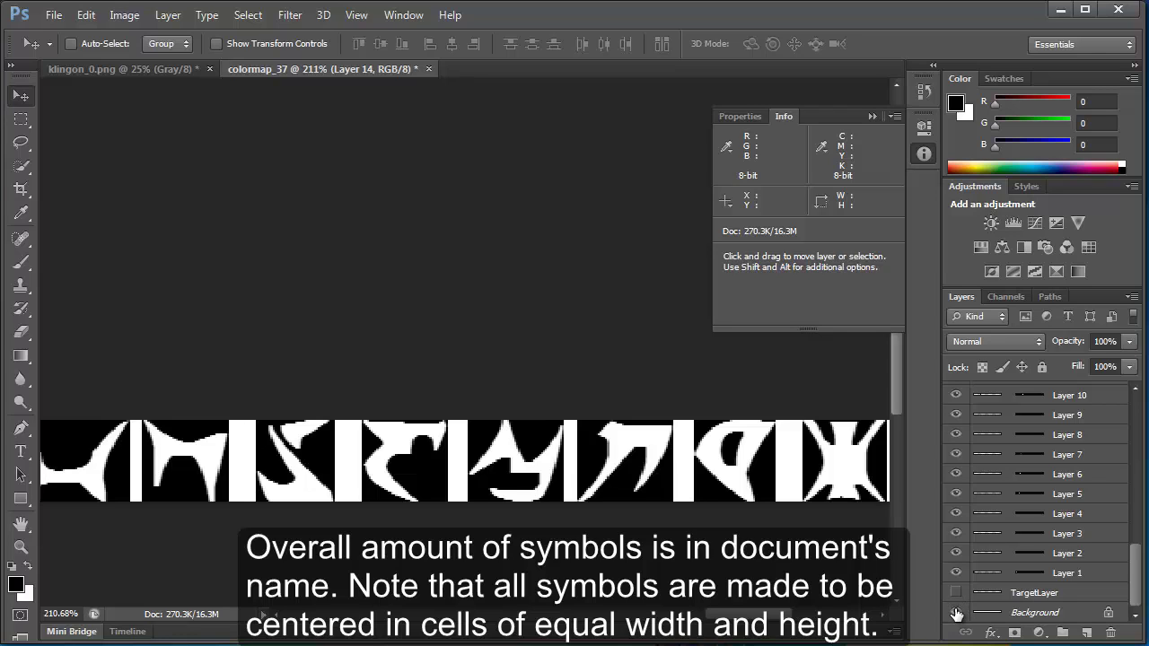
- Hide Background, fill TargetLayer with black, and fit the strip on screen
{"action": "left_click", "coordinate": [956, 613]}
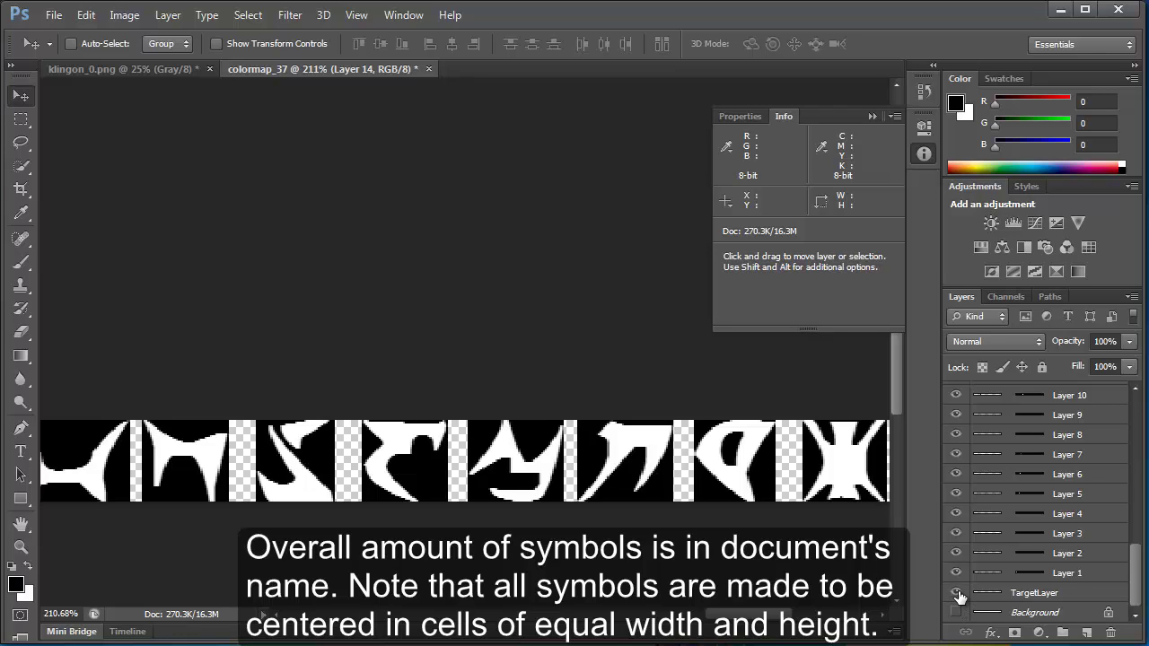
{"action": "left_click", "coordinate": [1010, 596]}
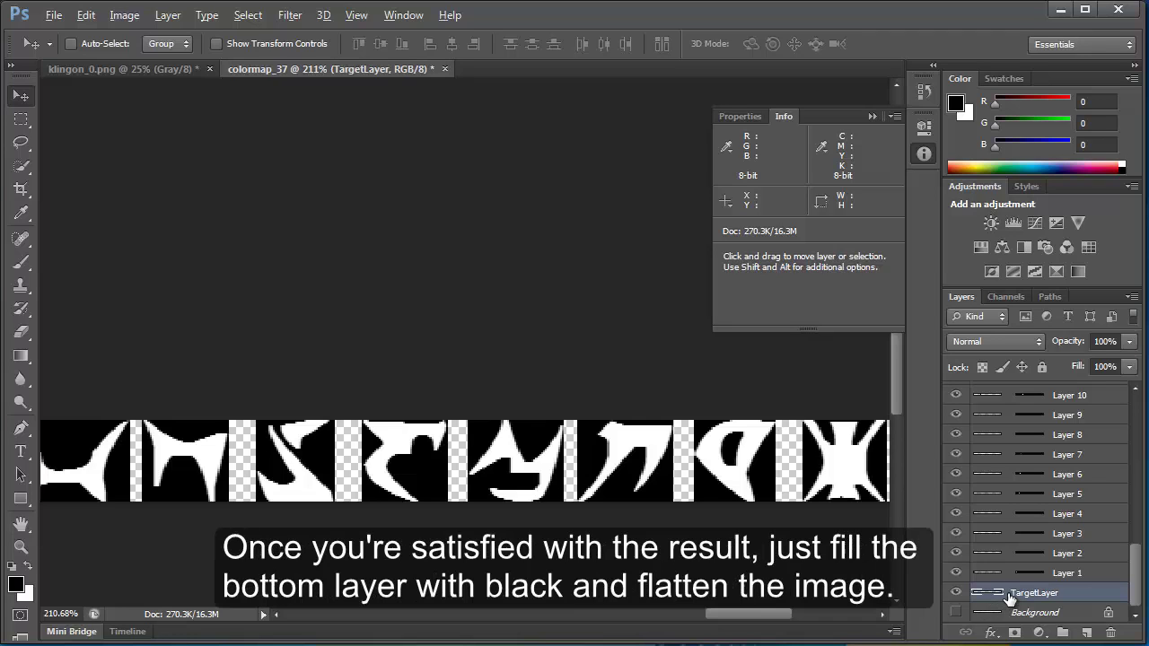
{"action": "key", "text": "alt+BackSpace"}
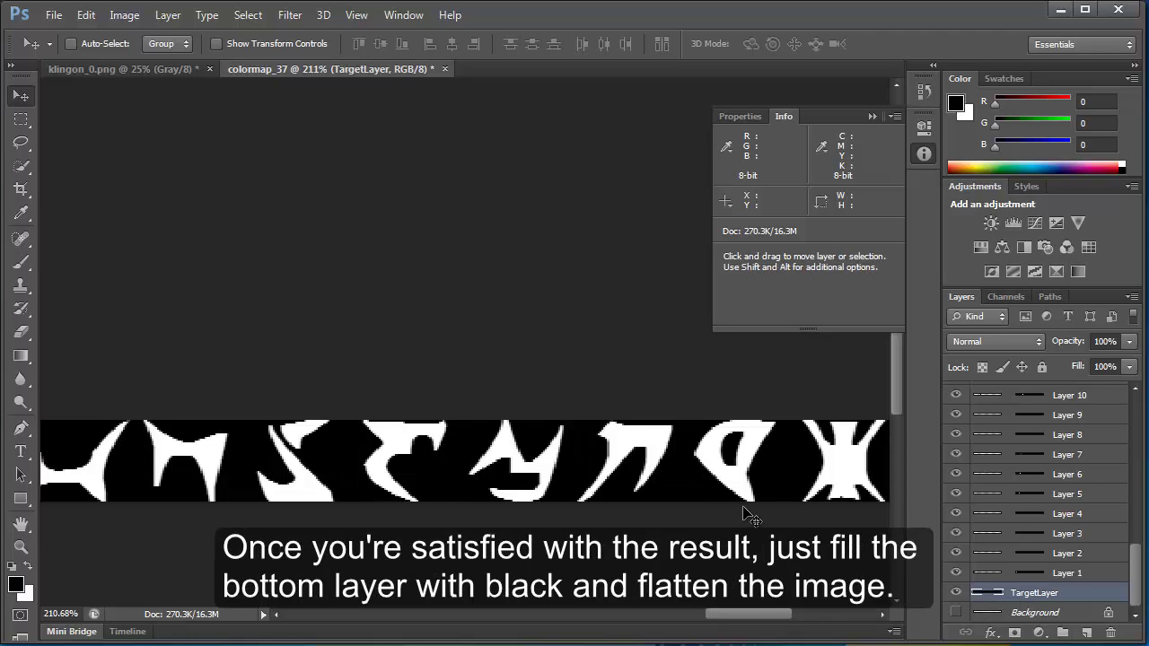
{"action": "key", "text": "ctrl+0"}
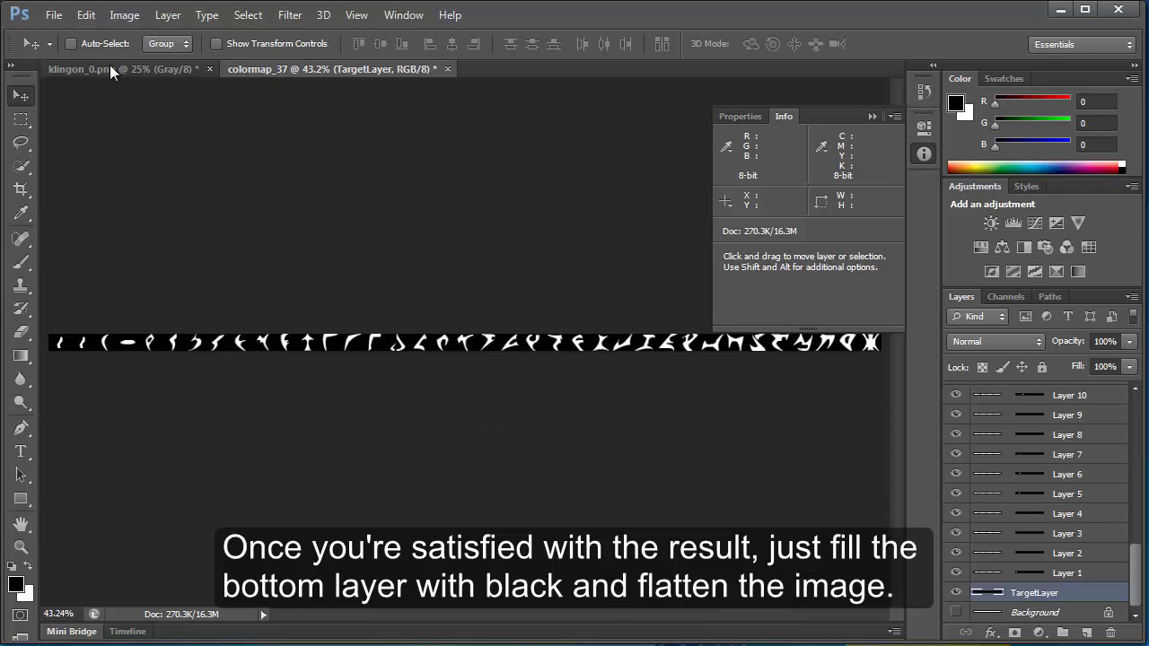
- Confirm the image size stays at 2146 × 43 pixels
{"action": "left_click", "coordinate": [124, 16]}
{"action": "left_click", "coordinate": [180, 147]}
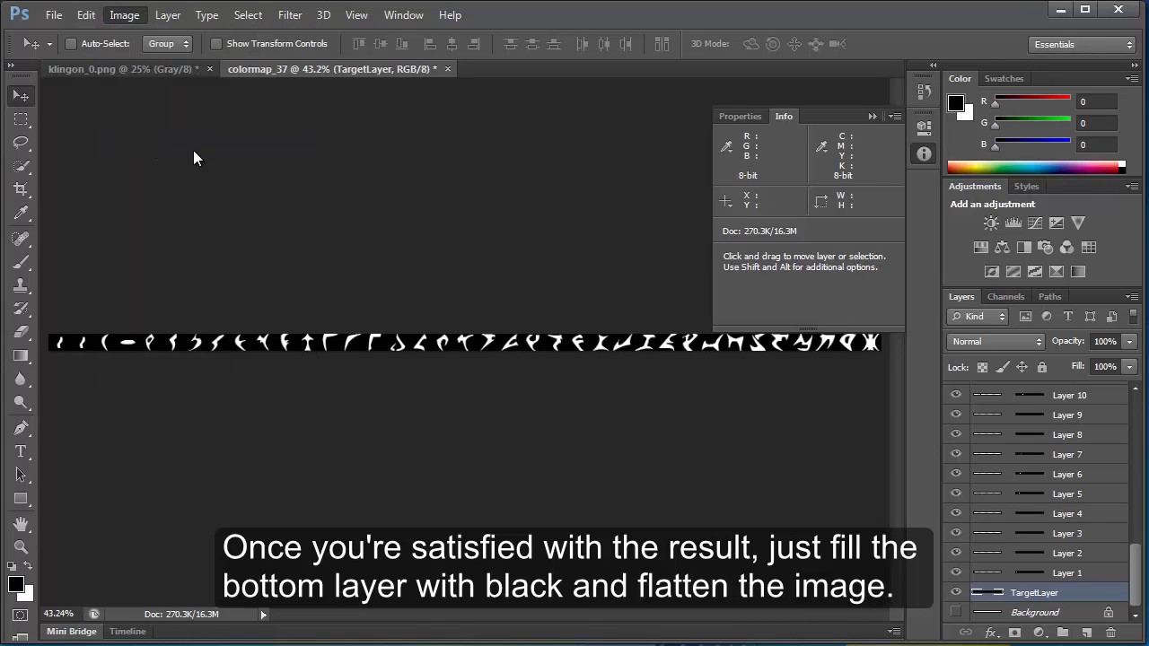
{"action": "left_click_drag", "start_coordinate": [857, 247], "coordinate": [471, 145]}
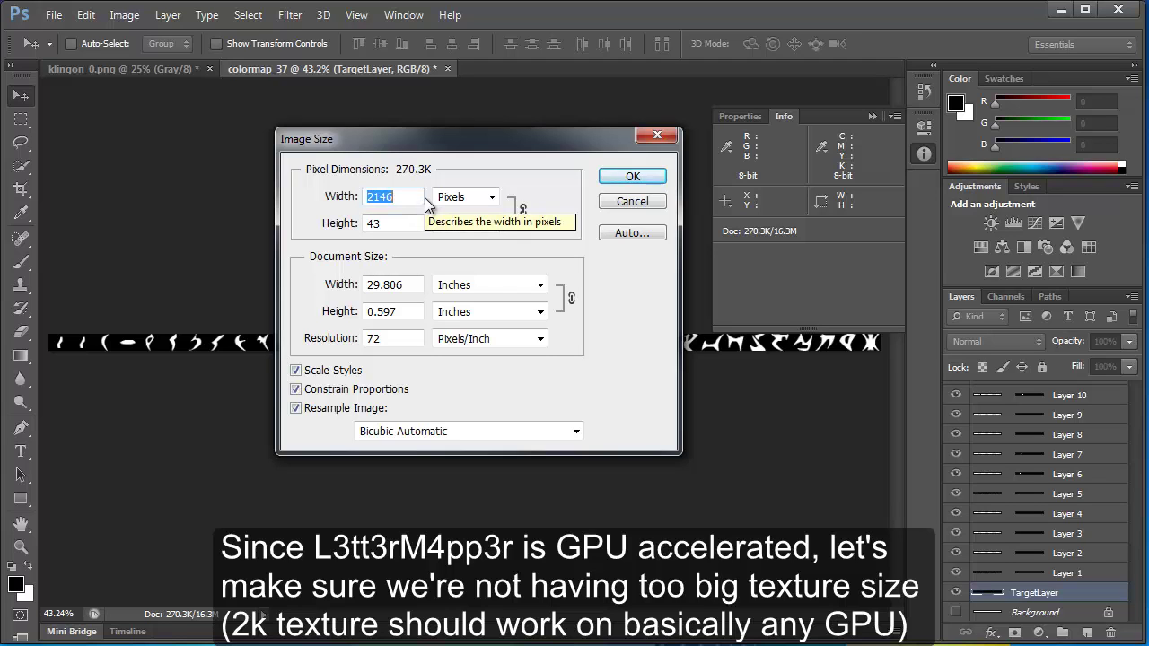
{"action": "left_click", "coordinate": [634, 178]}
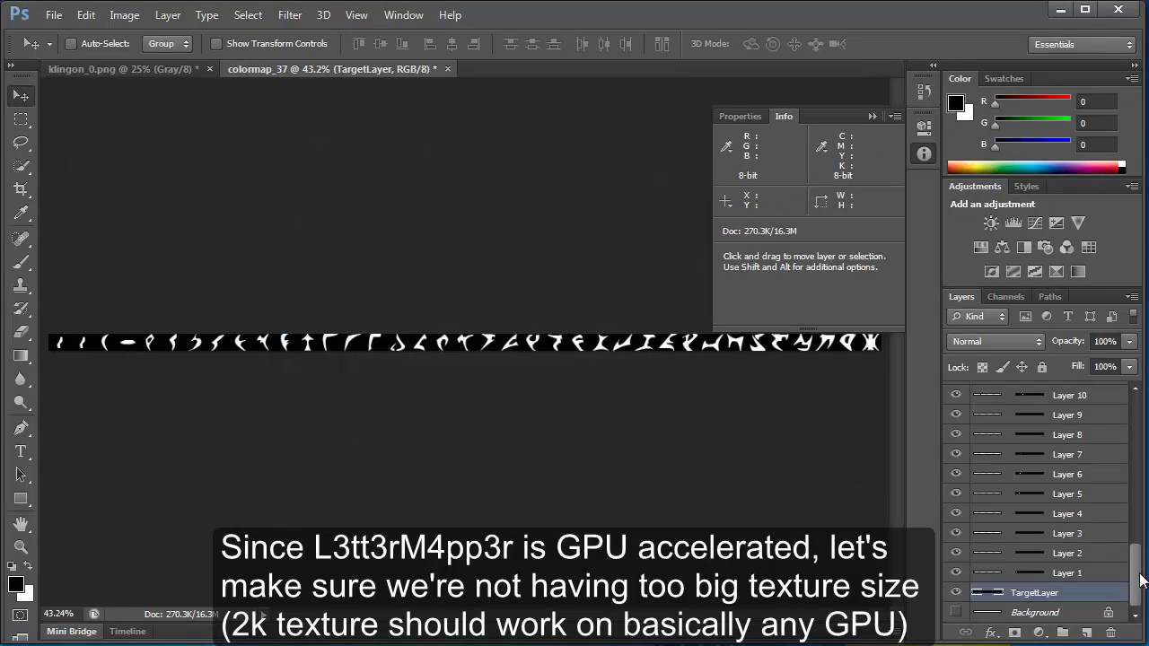
- Merge Background through Layer 37 into a single layer
{"action": "left_click", "coordinate": [1040, 614]}
{"action": "scroll", "coordinate": [1032, 539], "scroll_direction": "up", "scroll_amount": 10}
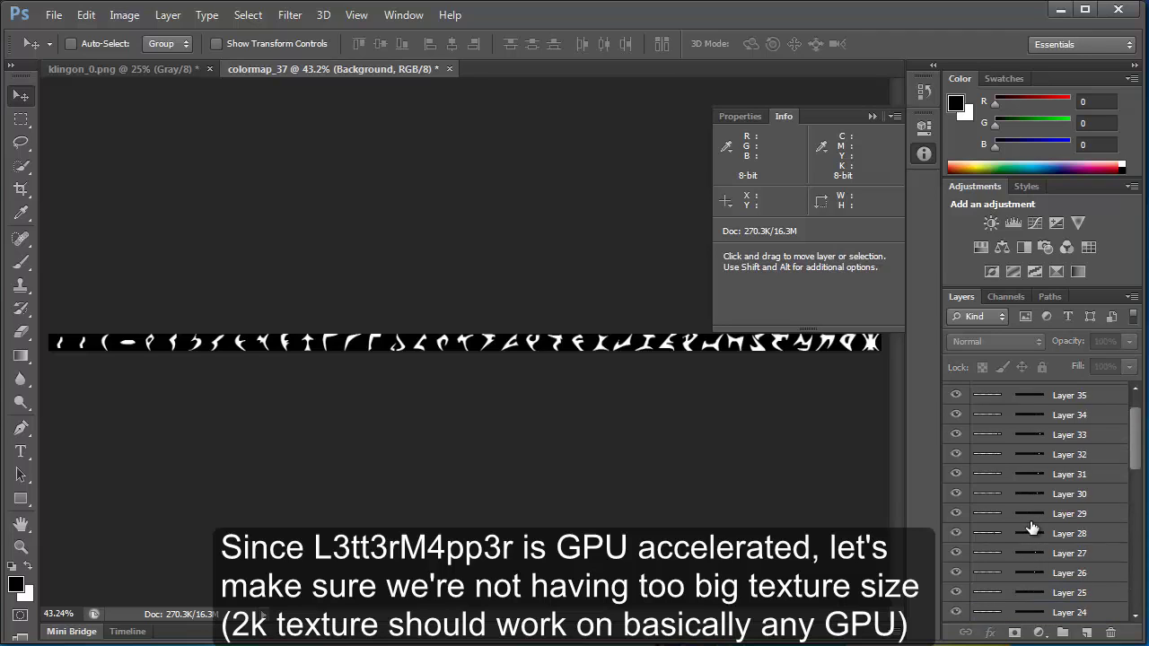
{"action": "left_click", "coordinate": [985, 396], "text": "shift"}
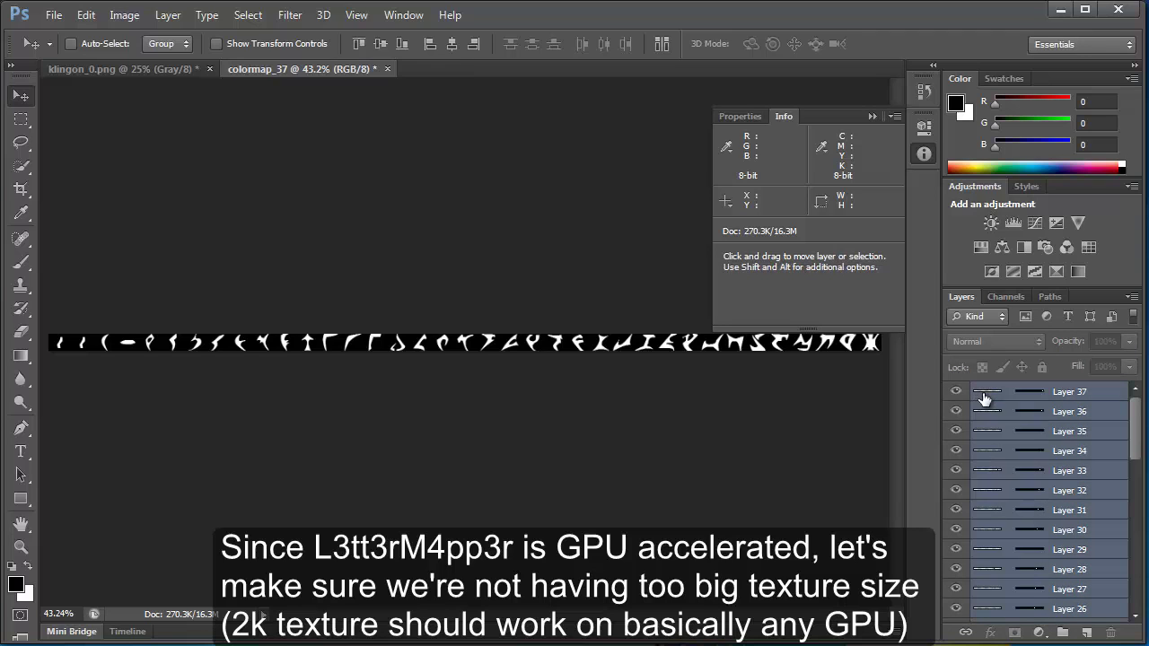
{"action": "key", "text": "ctrl+e"}
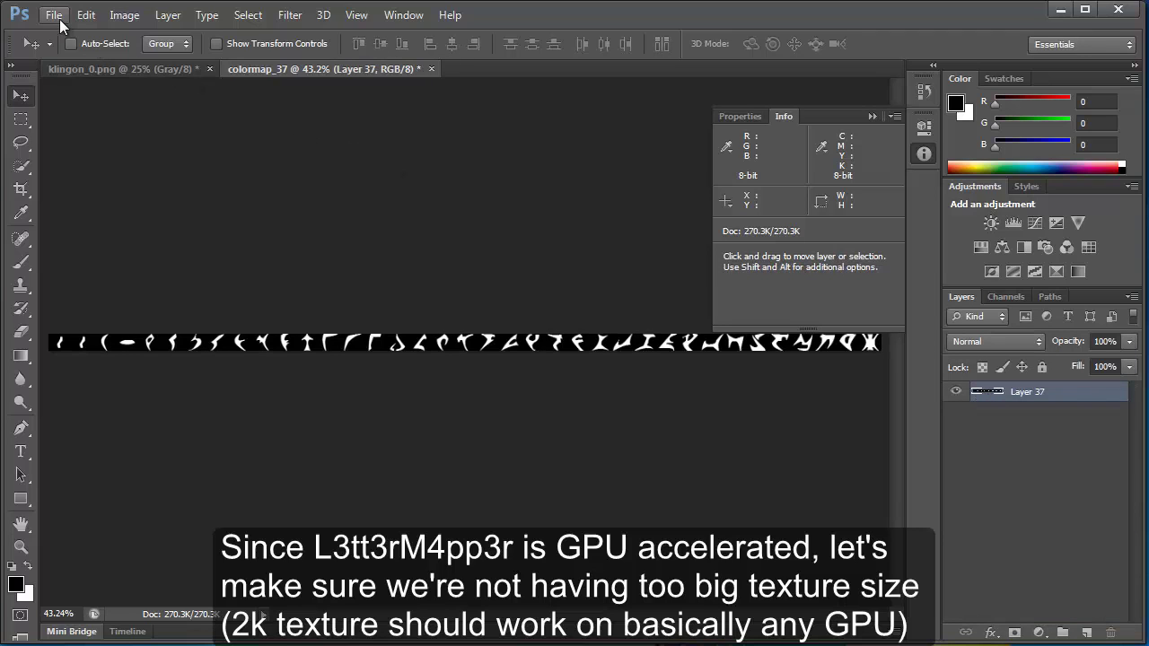
- Save the strip to the Desktop as Klingon_37.png with default PNG options
{"action": "left_click", "coordinate": [56, 16]}
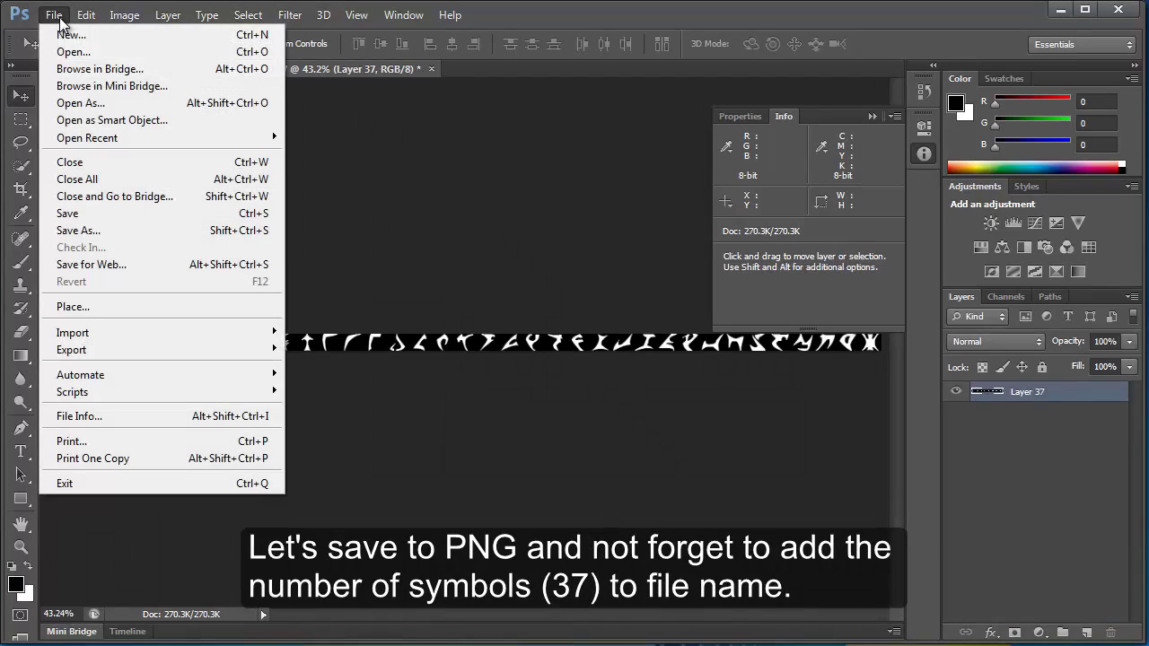
{"action": "left_click", "coordinate": [90, 230]}
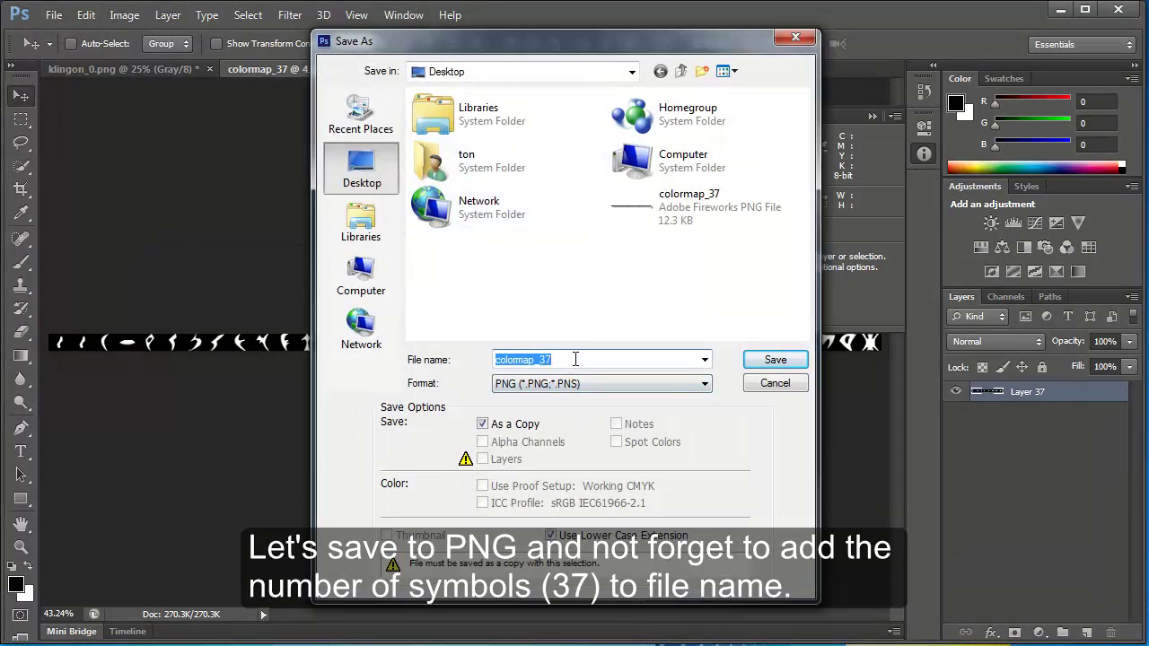
{"action": "type", "text": "Klingon"}
{"action": "left_click", "coordinate": [763, 362]}
{"action": "left_click", "coordinate": [905, 345]}
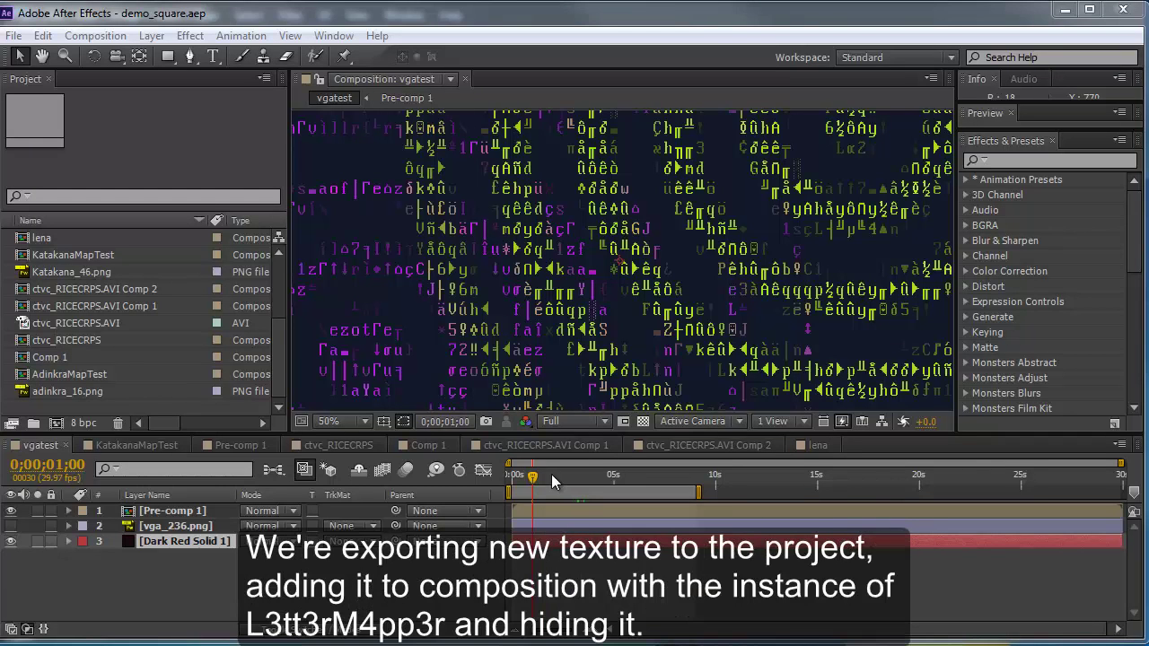
- Import Klingon_37.png from the Desktop and add it to vgatest as a hidden layer 2
{"action": "left_click_drag", "start_coordinate": [535, 485], "coordinate": [568, 486]}
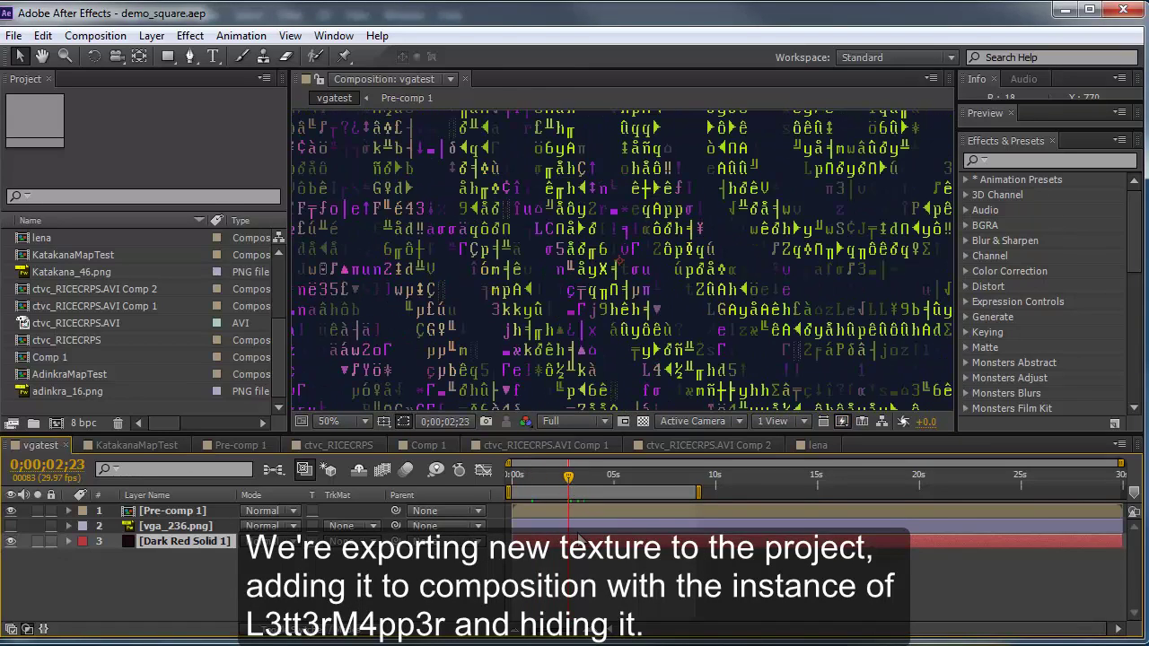
{"action": "double_click", "coordinate": [143, 406]}
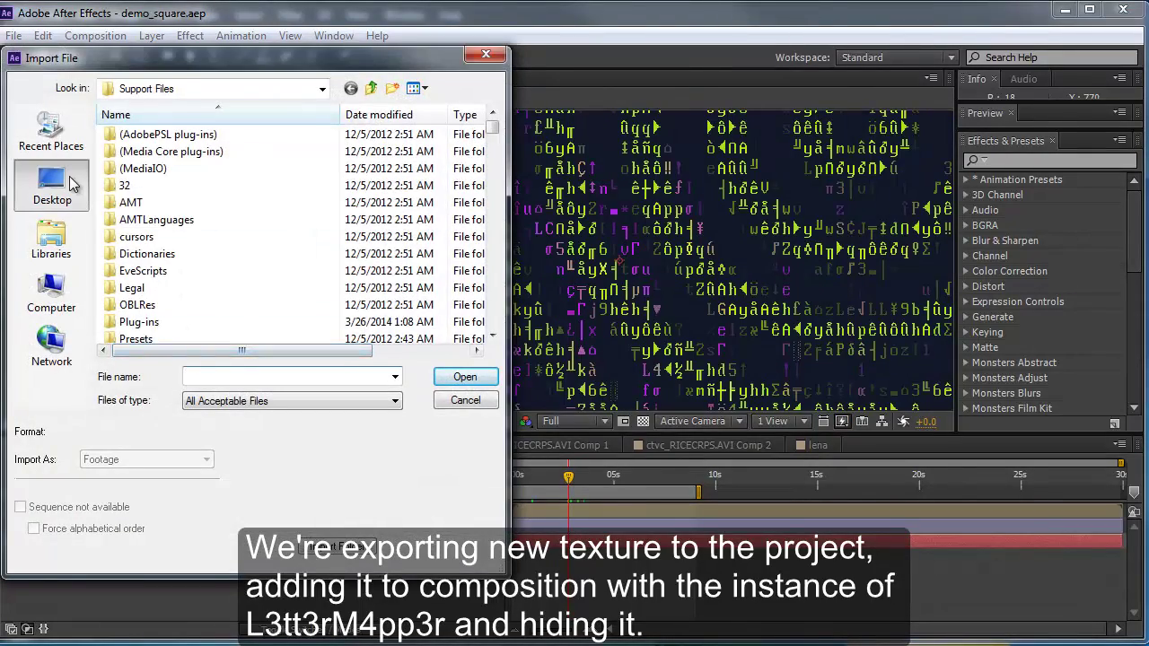
{"action": "left_click", "coordinate": [51, 184]}
{"action": "double_click", "coordinate": [199, 315]}
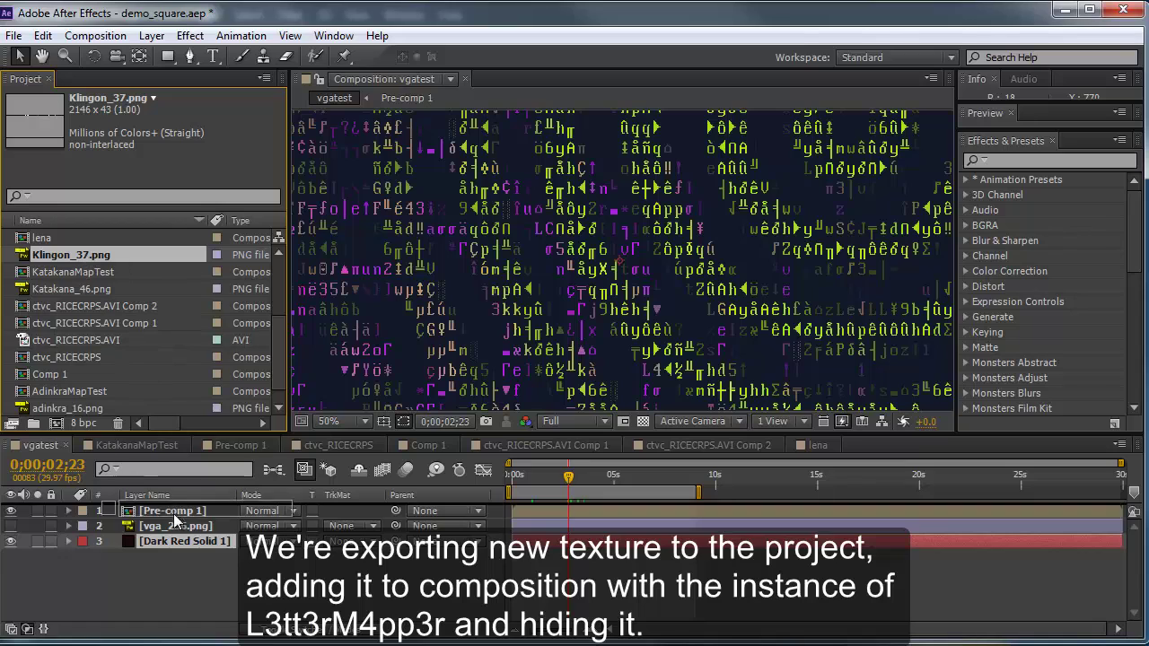
{"action": "left_click_drag", "start_coordinate": [90, 258], "coordinate": [180, 529]}
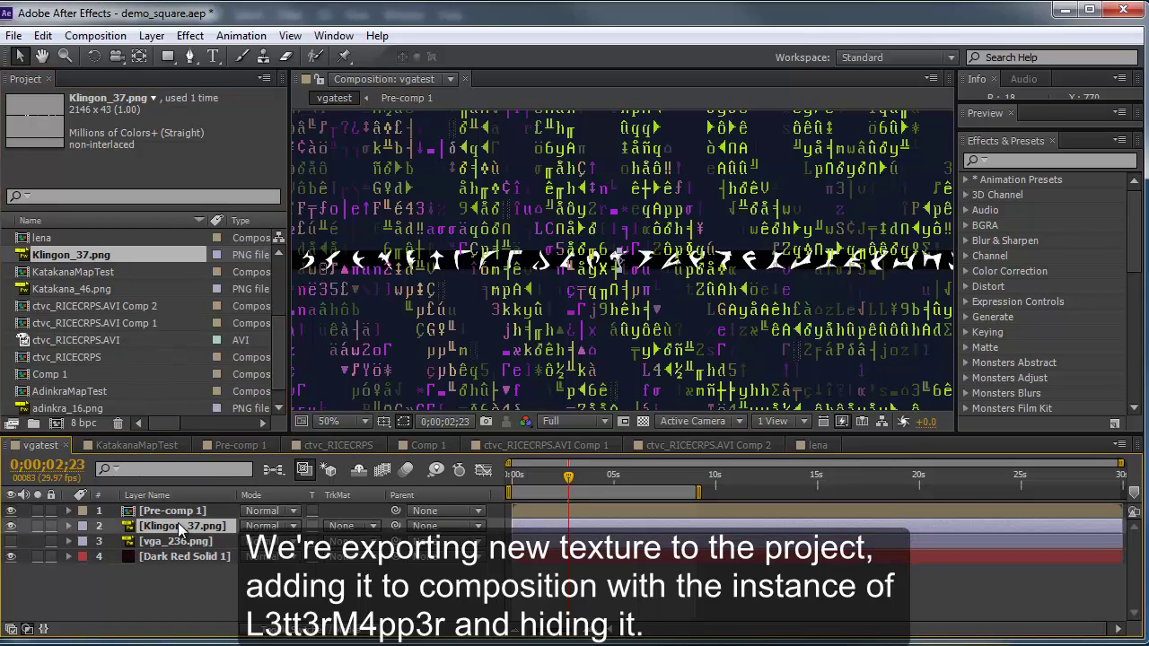
{"action": "left_click", "coordinate": [12, 526]}
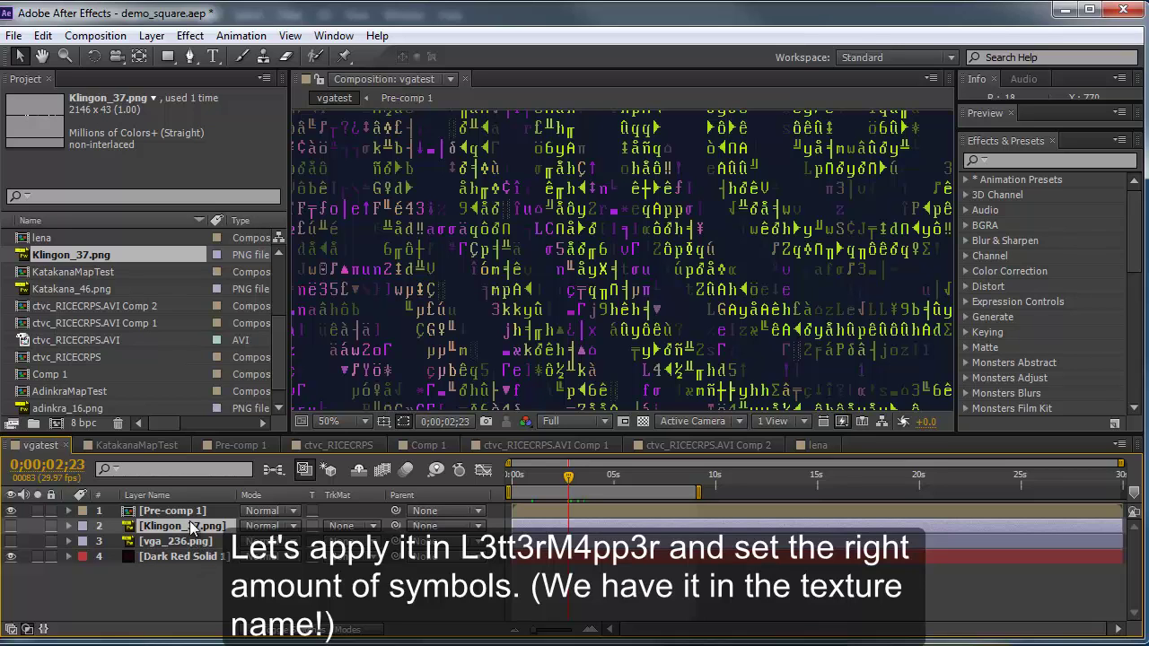
- Set Pre-comp 1's L3tt3rM4pp3r mapping texture to Klingon_37.png with 37 symbols
{"action": "key", "text": "ctrl+Up"}
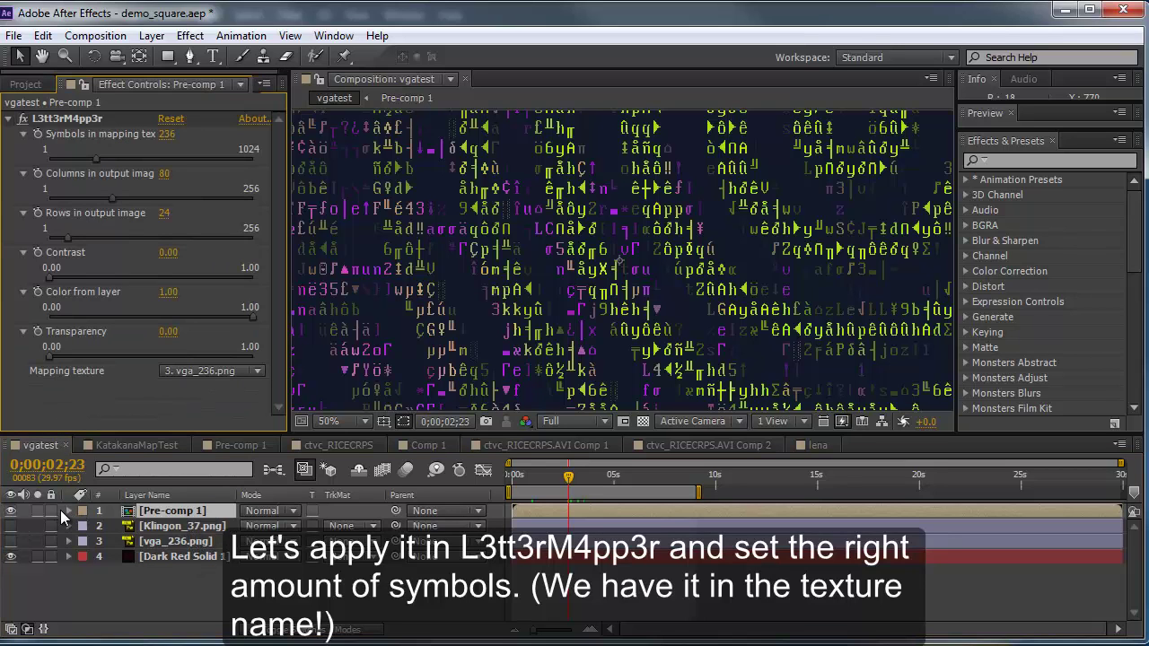
{"action": "left_click", "coordinate": [23, 120]}
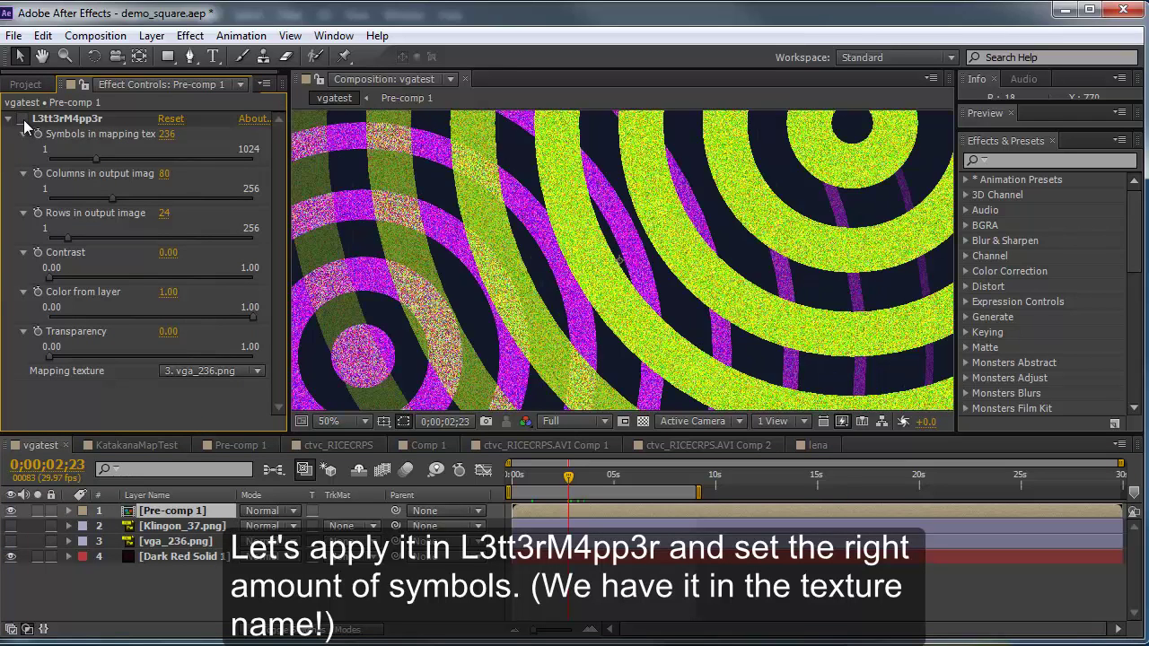
{"action": "left_click", "coordinate": [24, 120]}
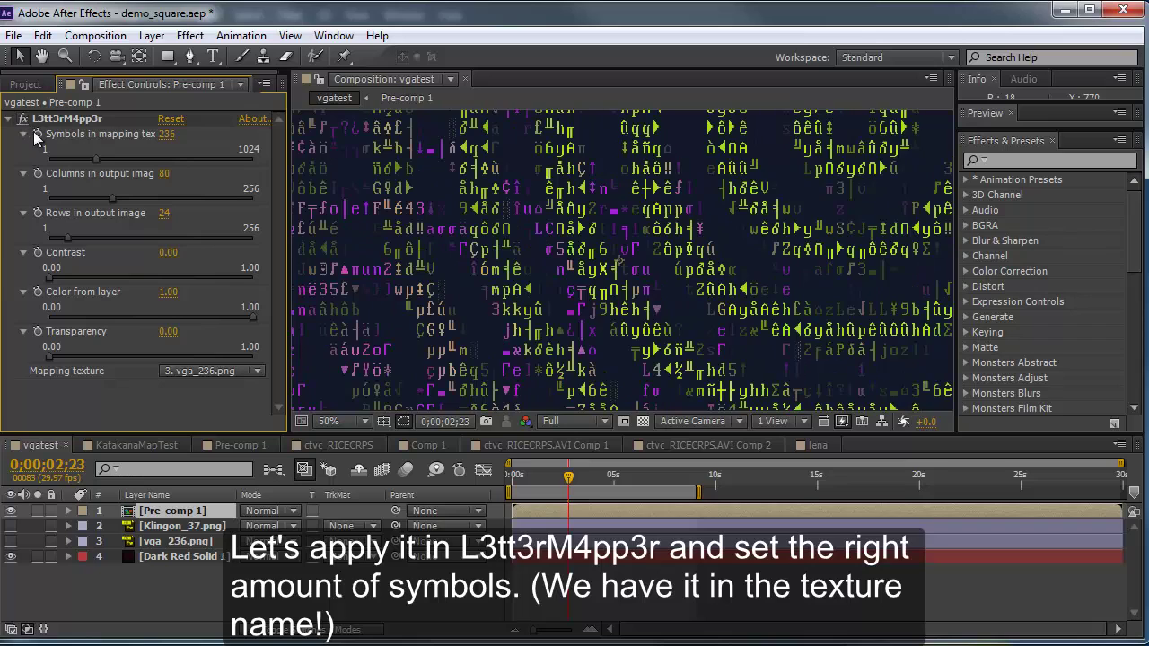
{"action": "left_click", "coordinate": [258, 372]}
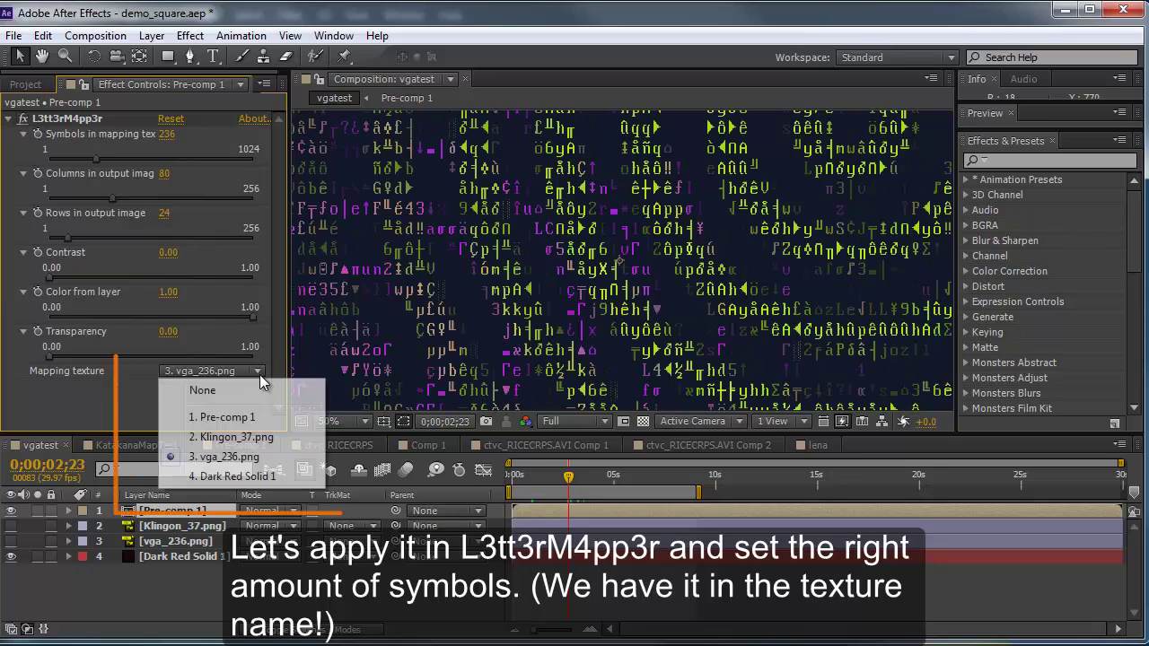
{"action": "left_click", "coordinate": [237, 437]}
{"action": "left_click", "coordinate": [168, 134]}
{"action": "type", "text": "37"}
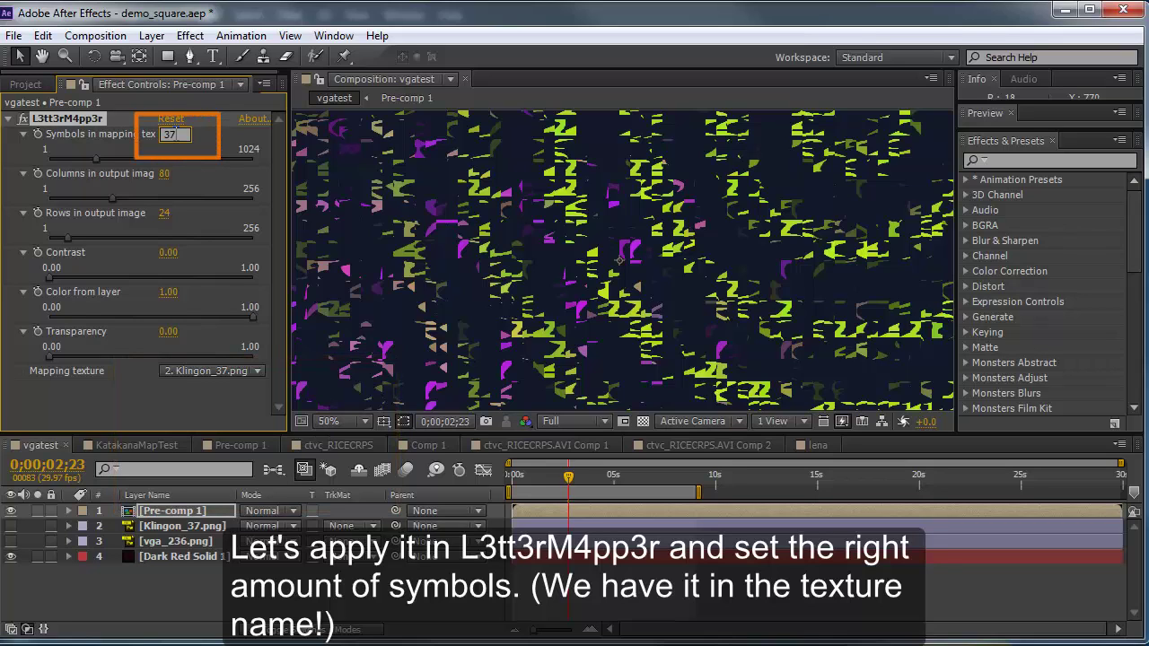
{"action": "key", "text": "Return"}
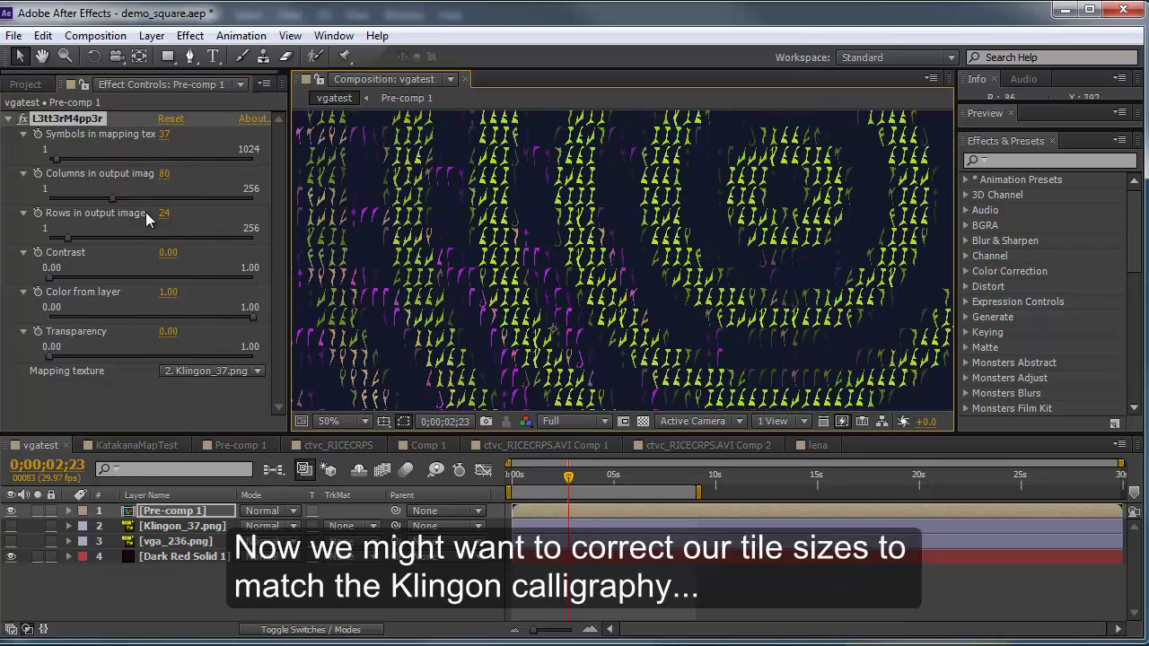
- Lower L3tt3rM4pp3r's Columns in output image from 80 to 34
{"action": "left_click_drag", "start_coordinate": [116, 193], "coordinate": [80, 197]}
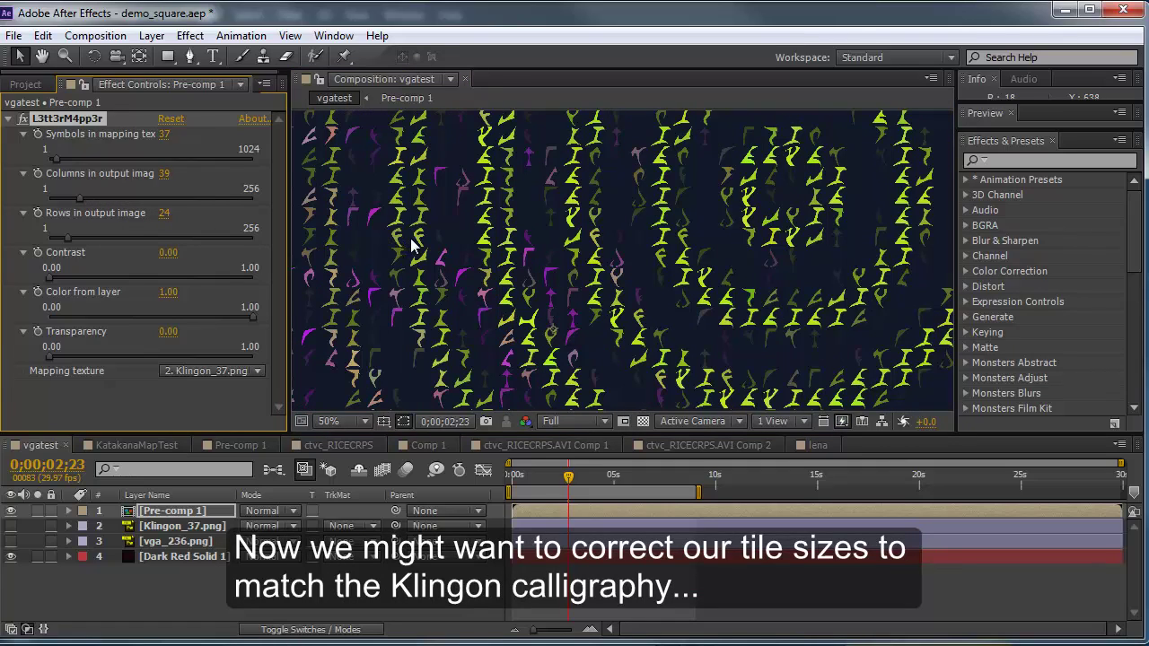
{"action": "scroll", "coordinate": [571, 244], "scroll_direction": "down", "scroll_amount": 1}
{"action": "scroll", "coordinate": [571, 244], "scroll_direction": "up", "scroll_amount": 1}
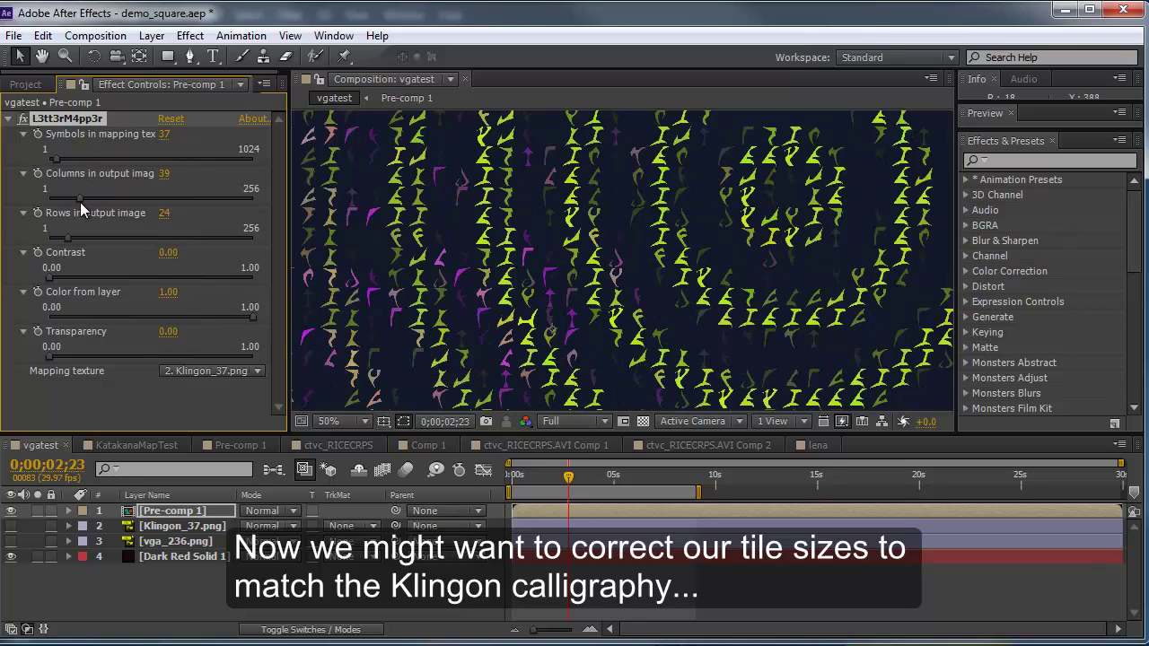
{"action": "left_click_drag", "start_coordinate": [80, 198], "coordinate": [76, 198]}
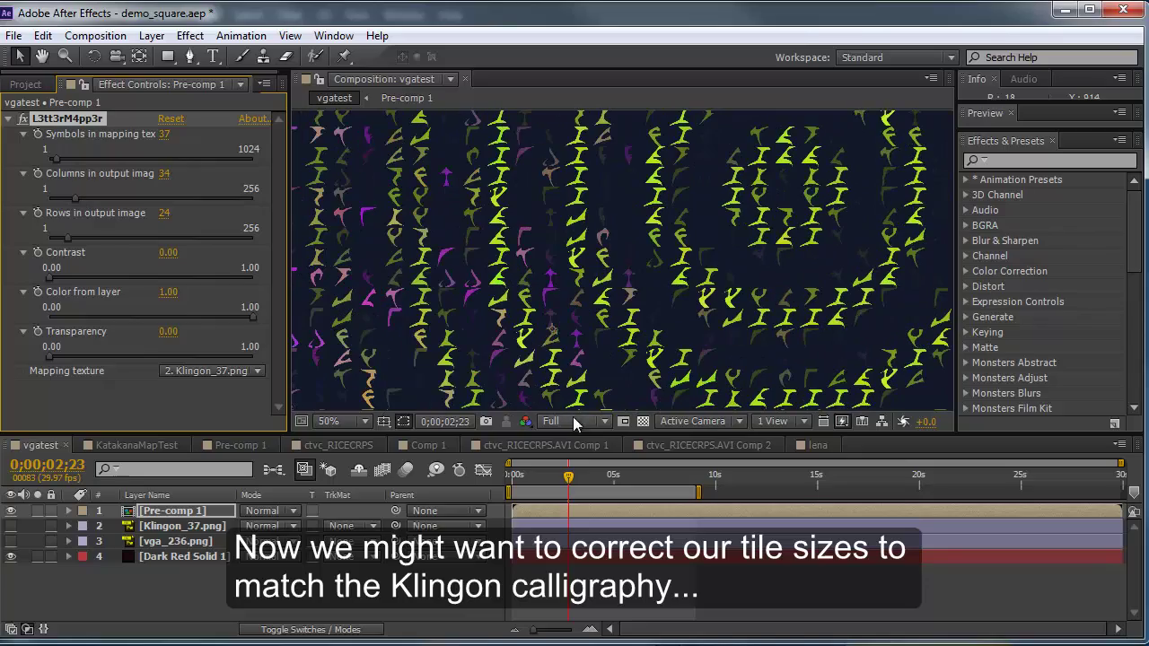
{"action": "scroll", "coordinate": [664, 269], "scroll_direction": "down", "scroll_amount": 1}
- RAM-preview the Klingon glyph animation, stop it, and zoom back to 50%
{"action": "key", "text": "KP_0"}
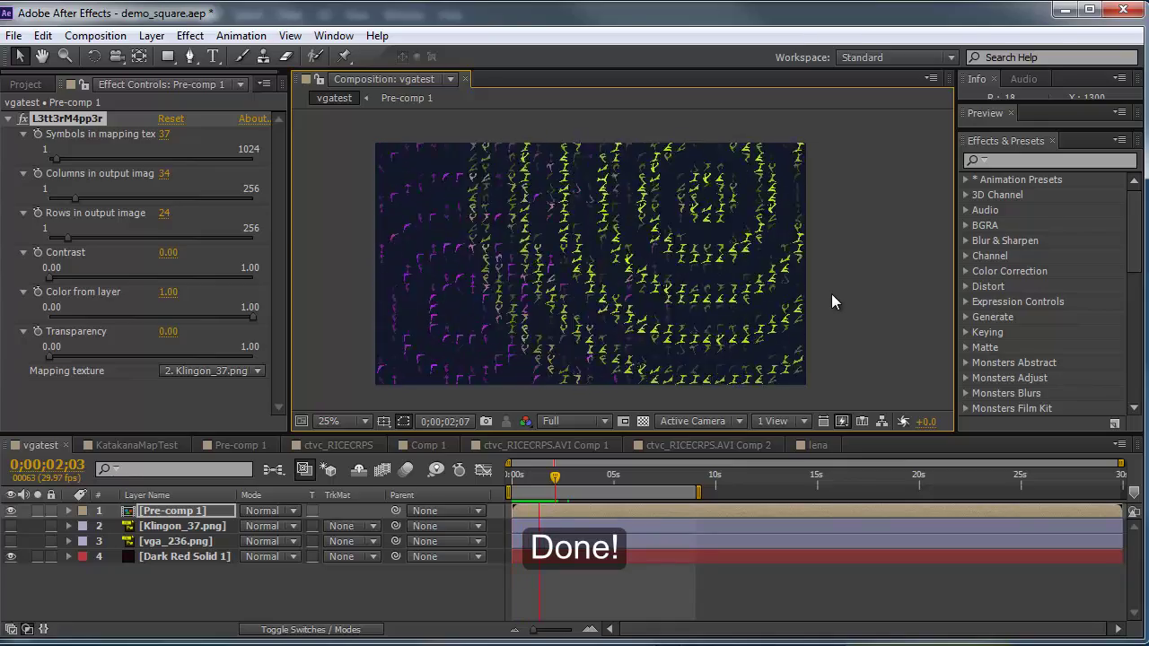
{"action": "key", "text": "space"}
{"action": "key", "text": "period"}
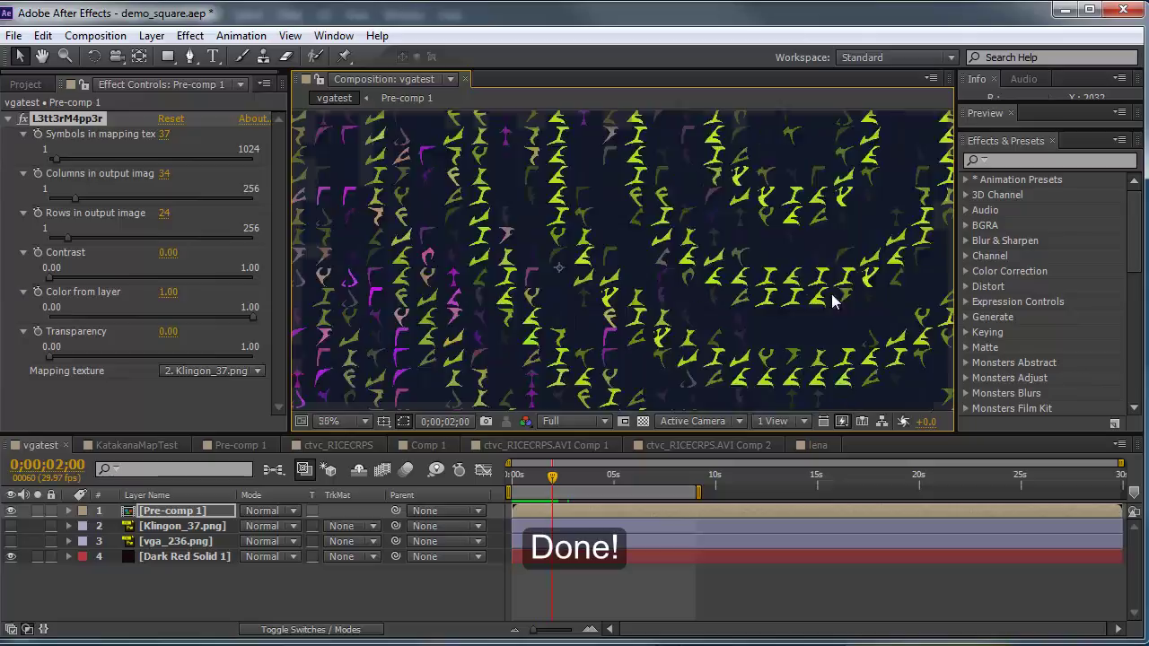